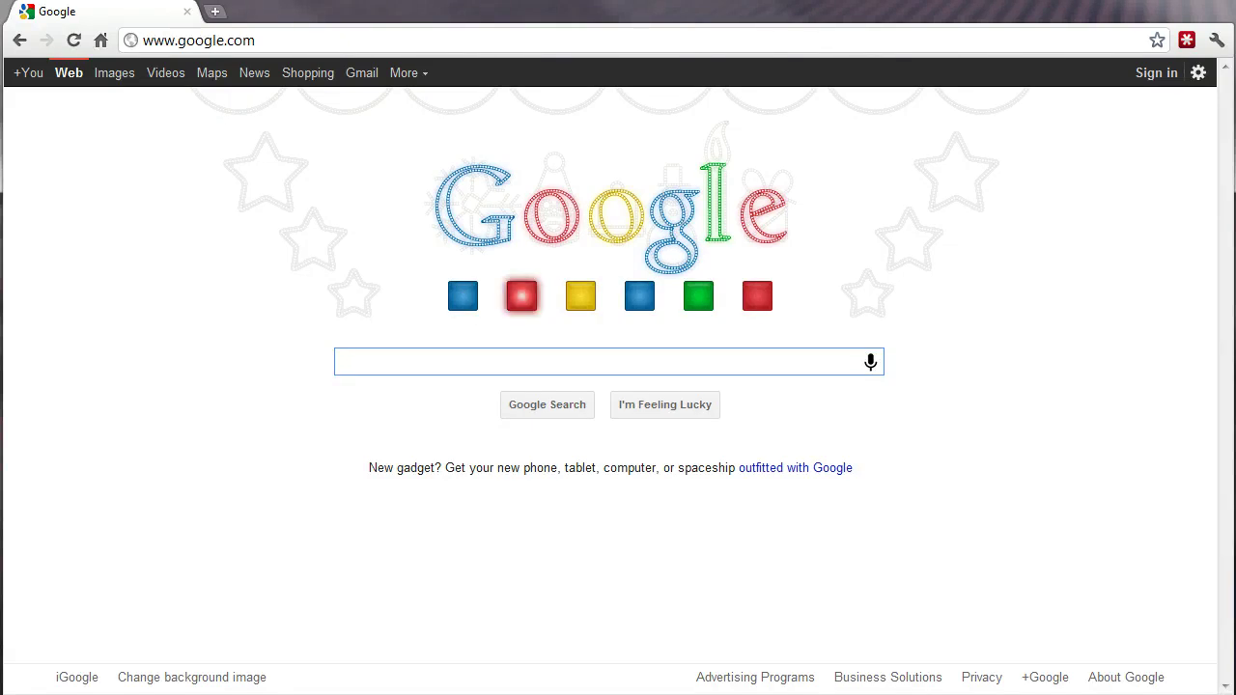
- Navigate Chrome from the Google home page to imgur.com
left_click(262, 42)
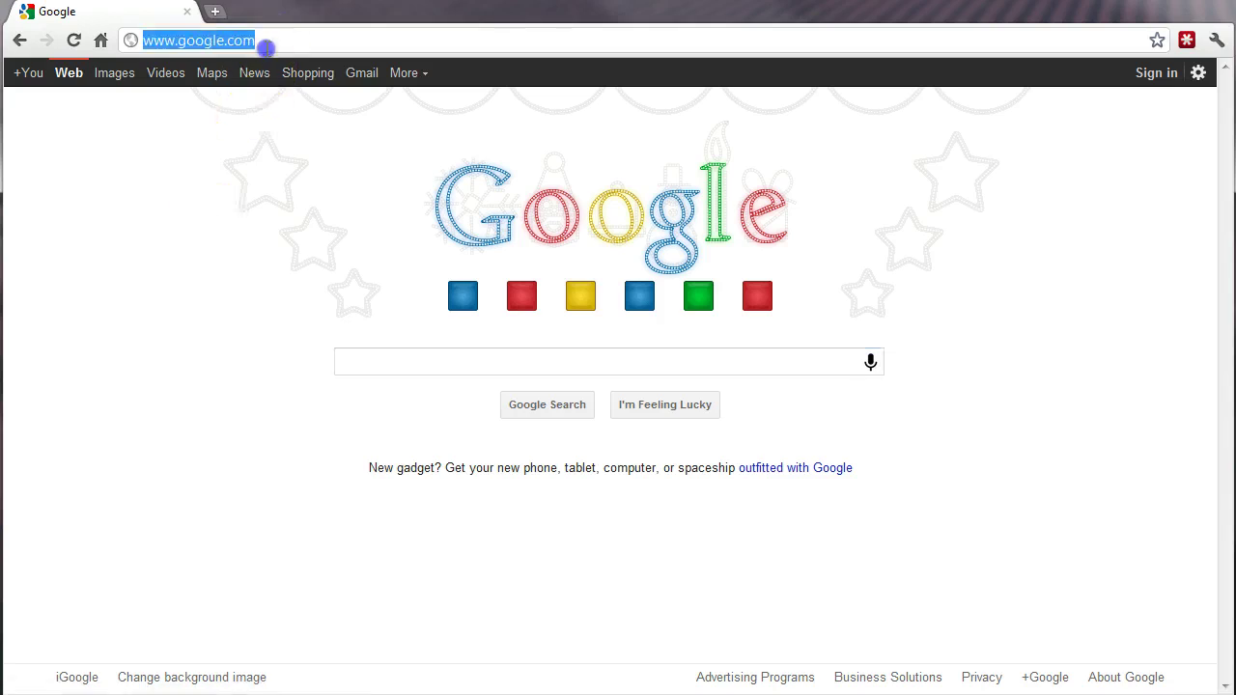
type("imgur.com")
key("Return")
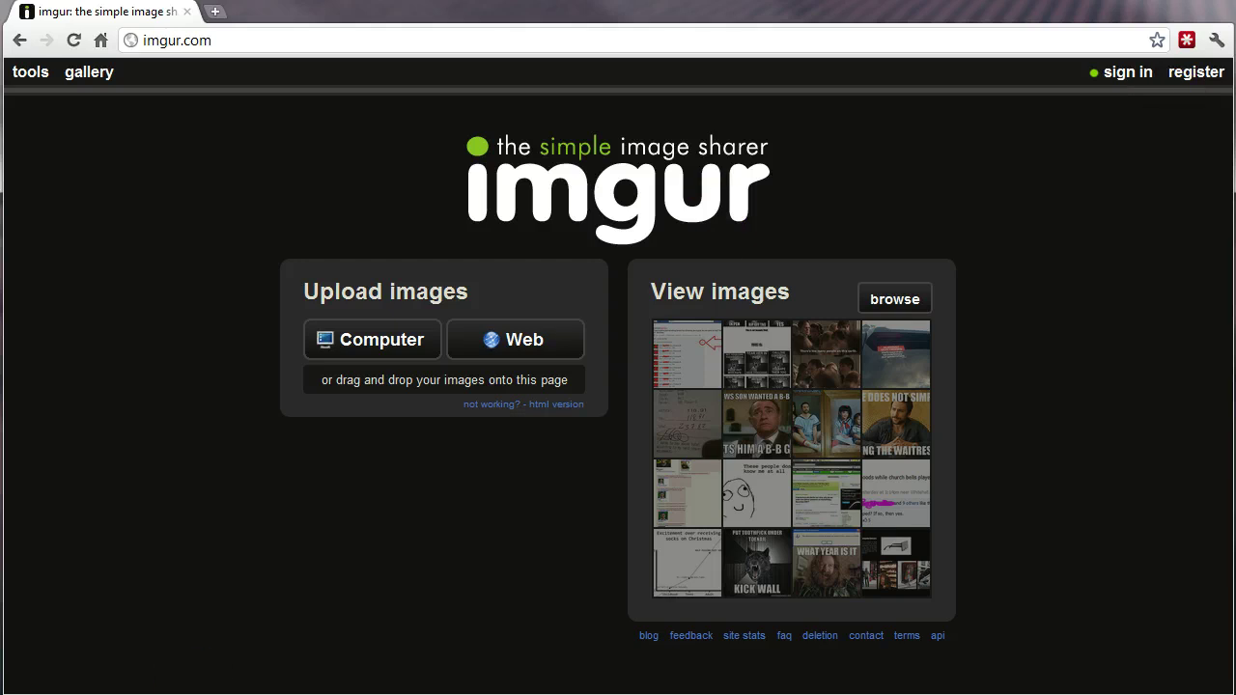
- Drag Hydrangeas.jpg from the Sample Pictures window onto imgur's upload drop area
key("alt+Tab")
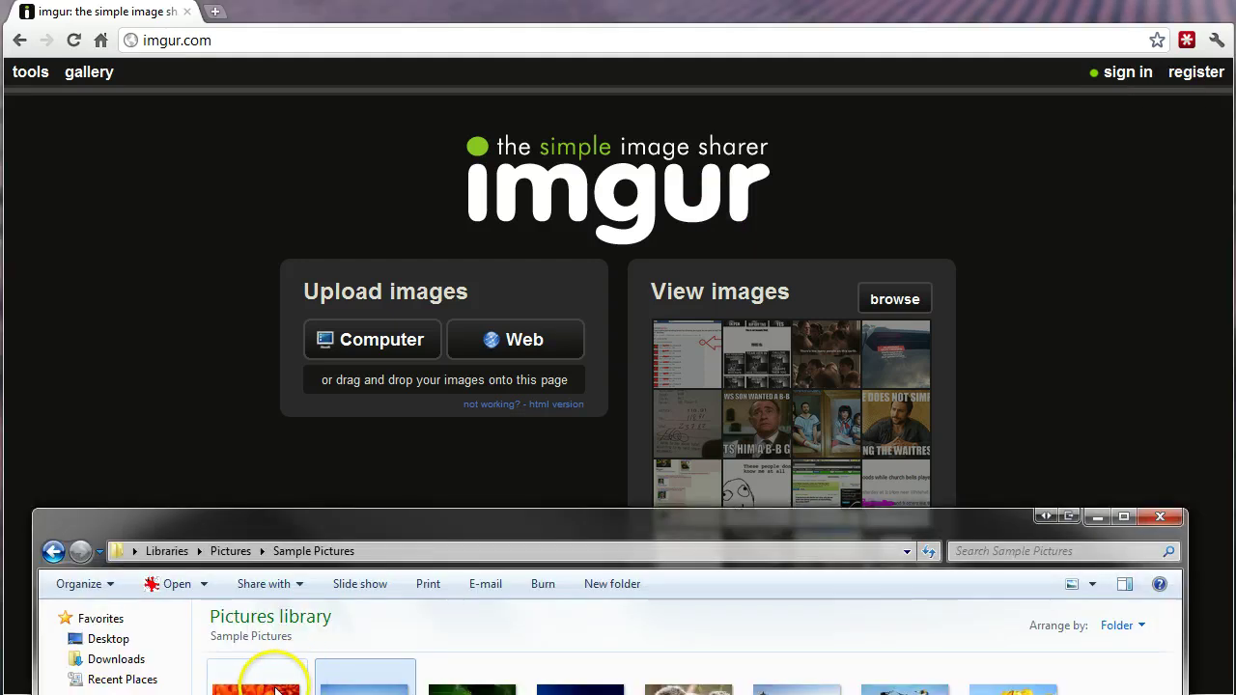
left_click_drag(323, 530, 330, 458)
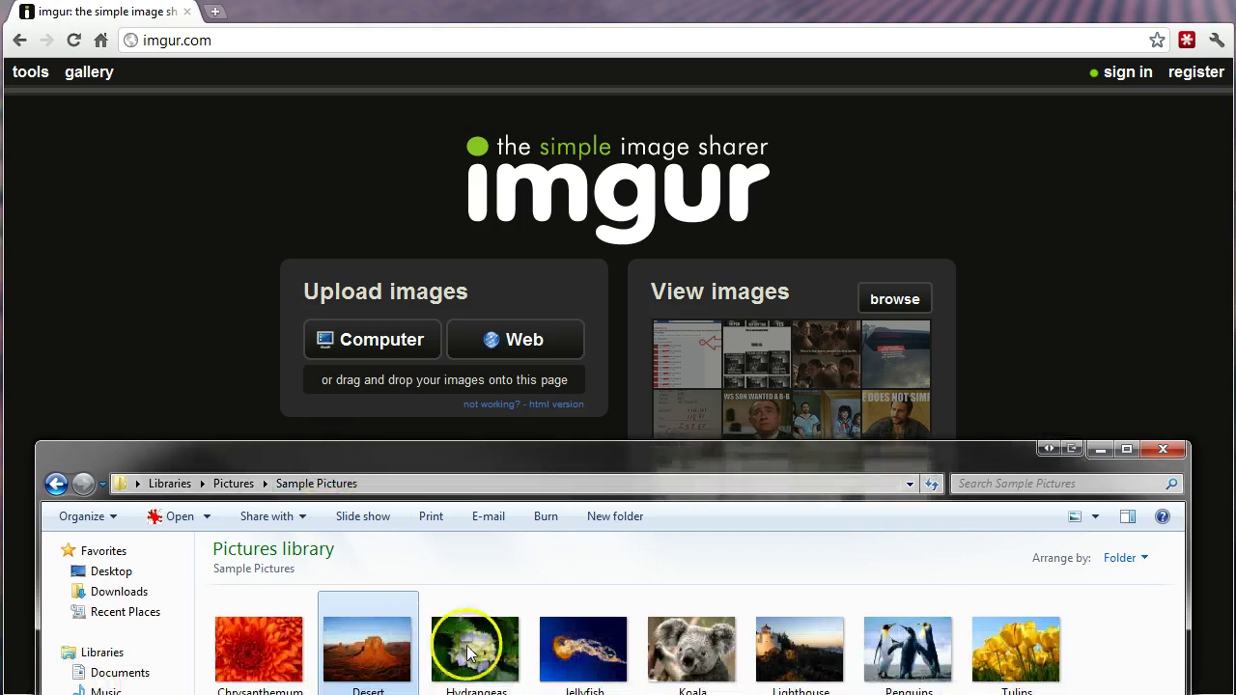
left_click_drag(470, 655, 372, 356)
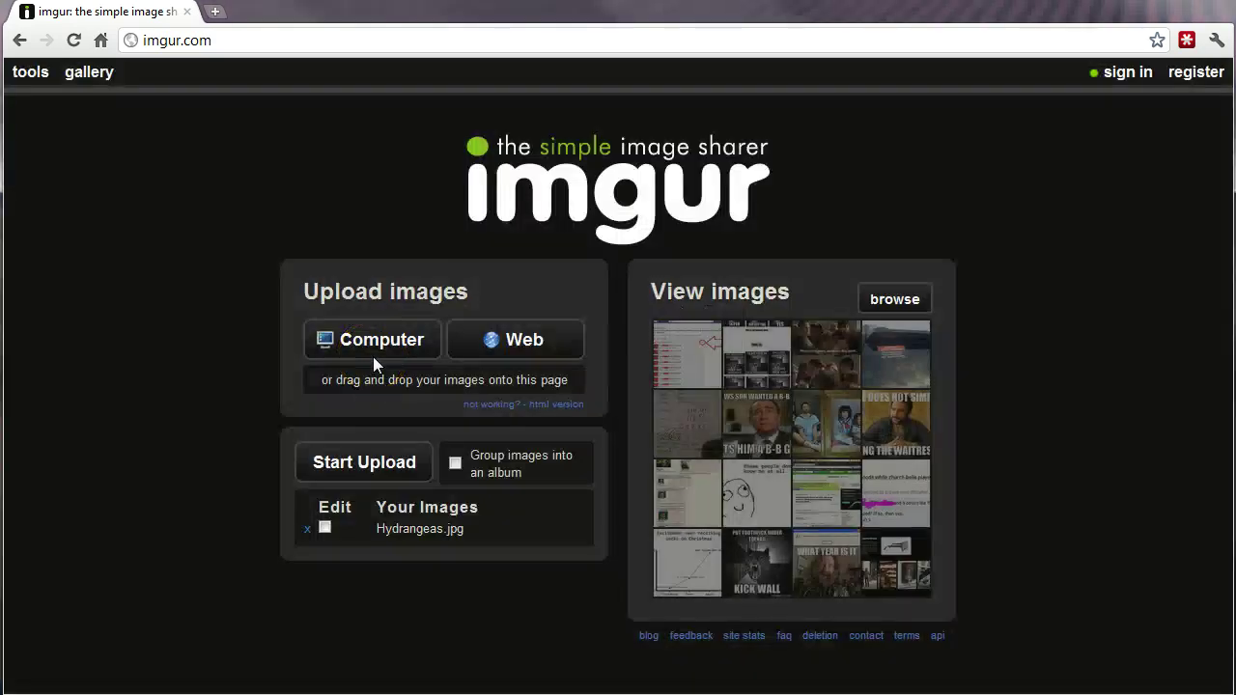
- Mark Hydrangeas.jpg for editing and upload it, opening the 1024 x 768 image in the editor
left_click(325, 527)
left_click(399, 457)
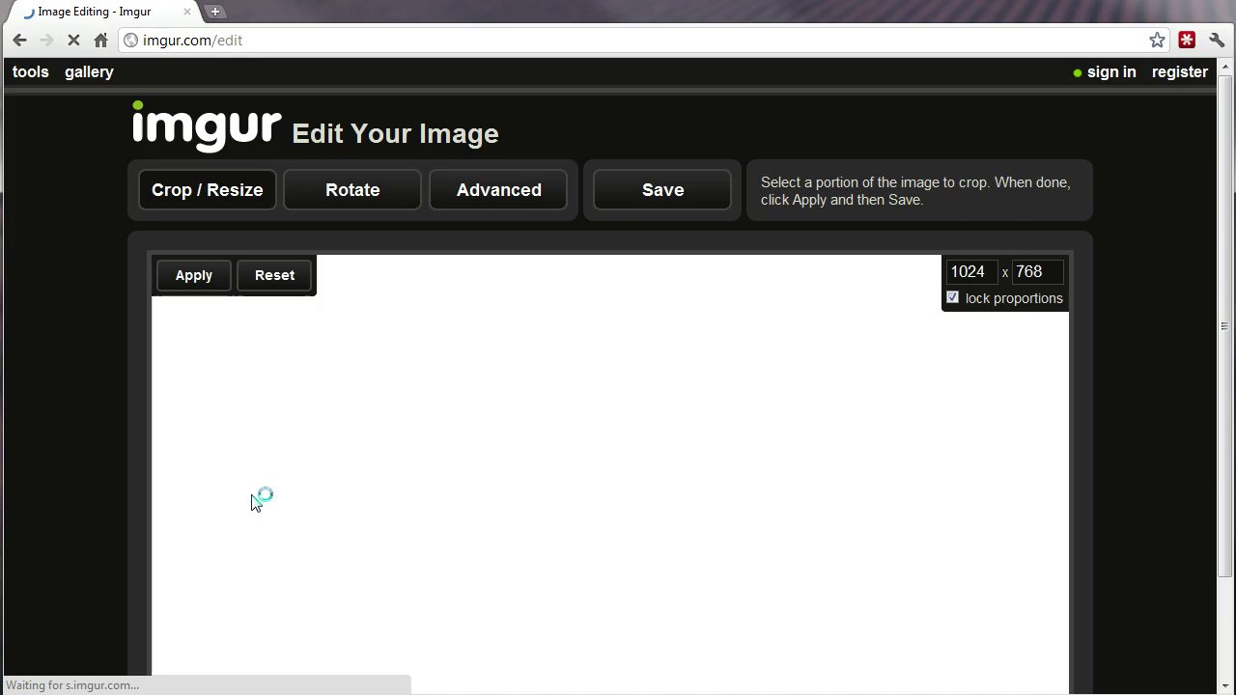
left_click_drag(319, 475, 485, 468)
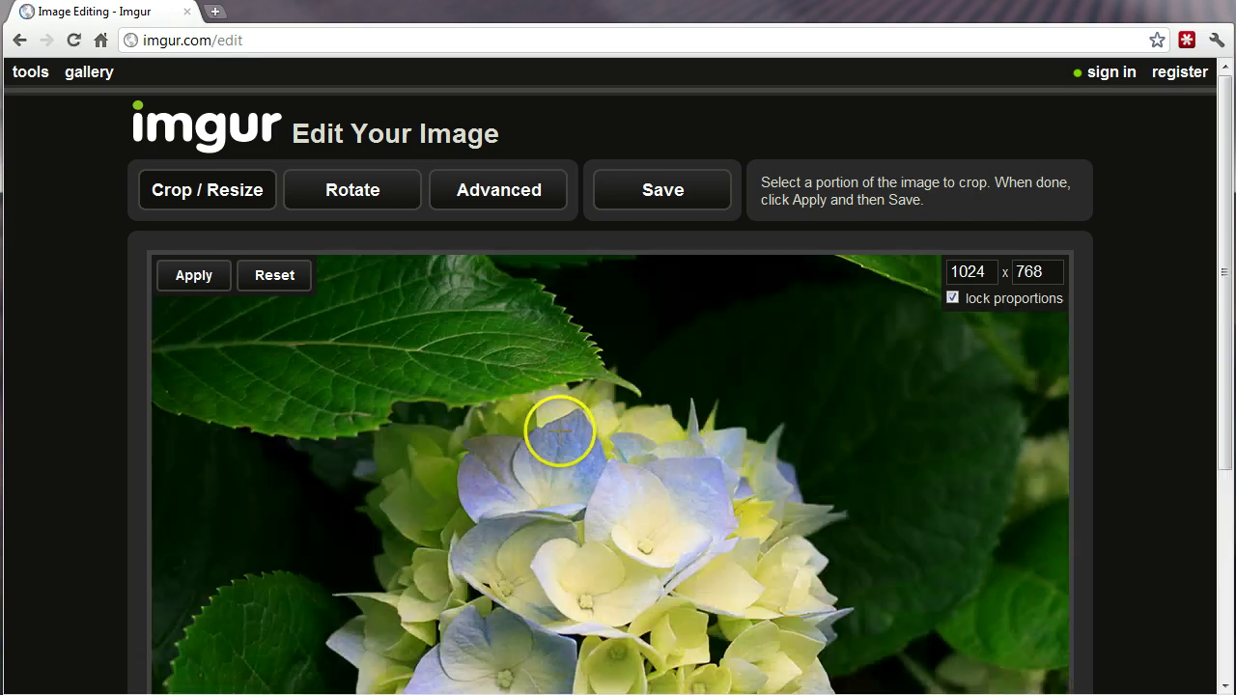
left_click_drag(1228, 246, 1228, 387)
mouse_move(1224, 261)
left_mouse_down()
mouse_move(1224, 127)
mouse_move(1224, 262)
left_mouse_up()
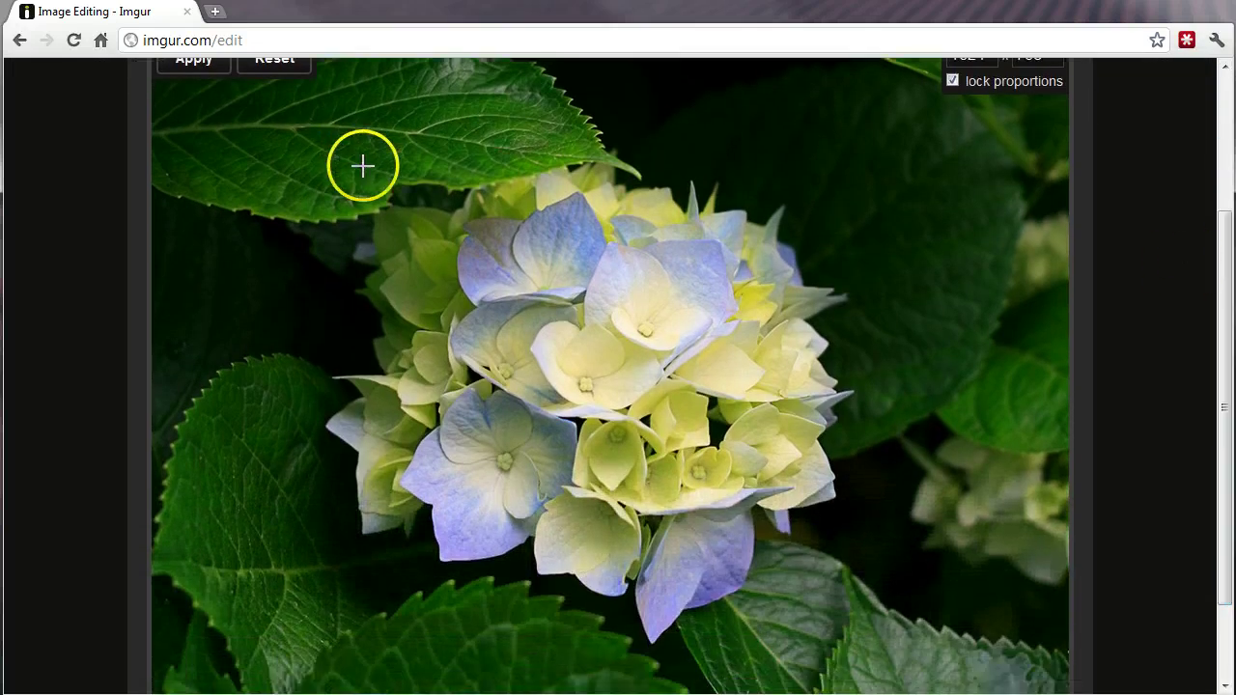
scroll(362, 166, "up", 3)
left_click_drag(347, 381, 599, 382)
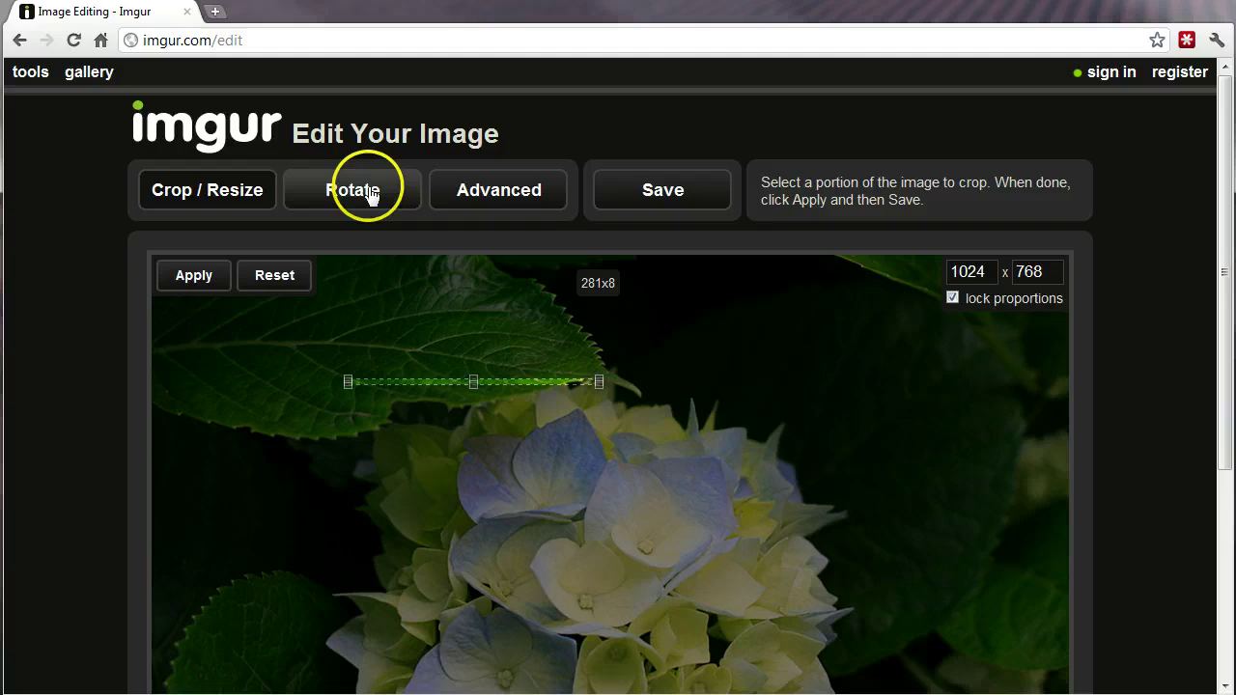
left_click(502, 197)
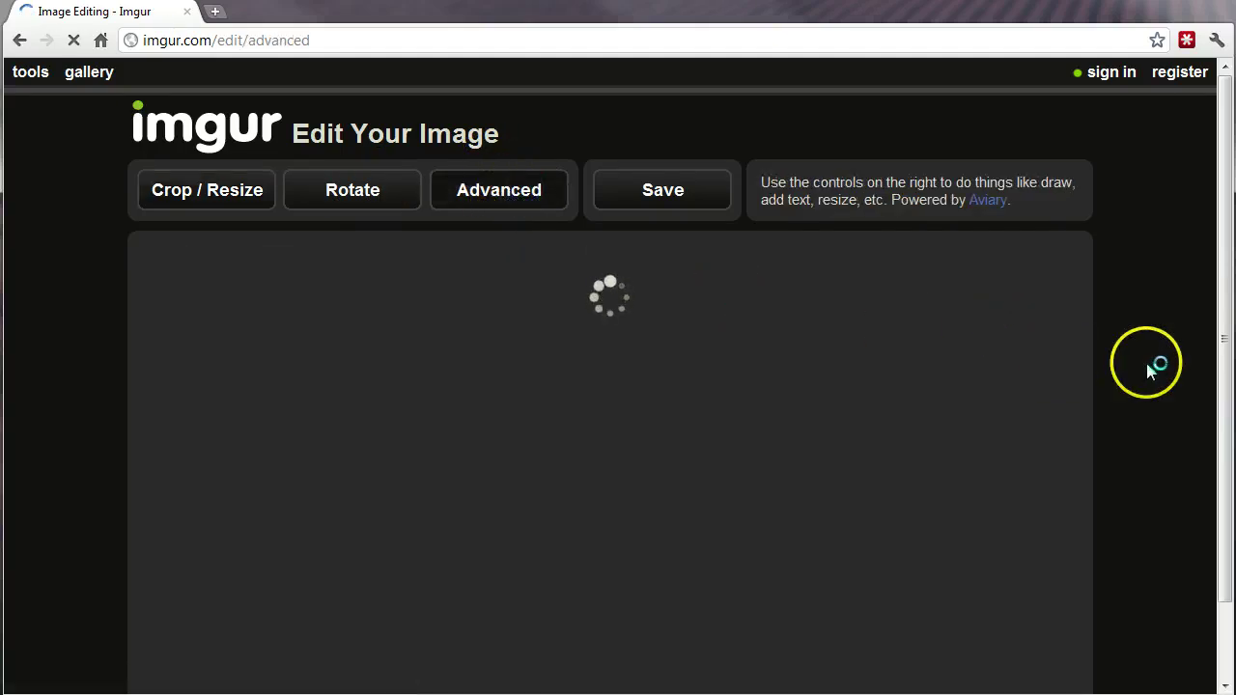
left_click_drag(1220, 276, 1222, 353)
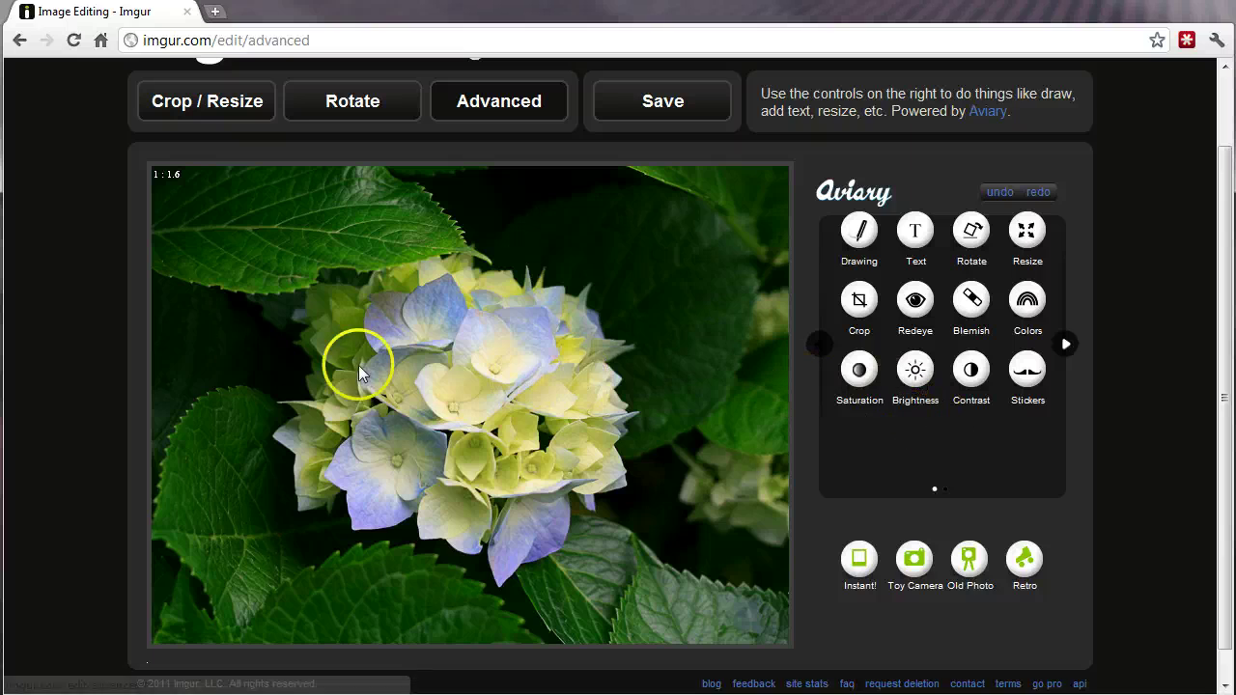
left_click(211, 106)
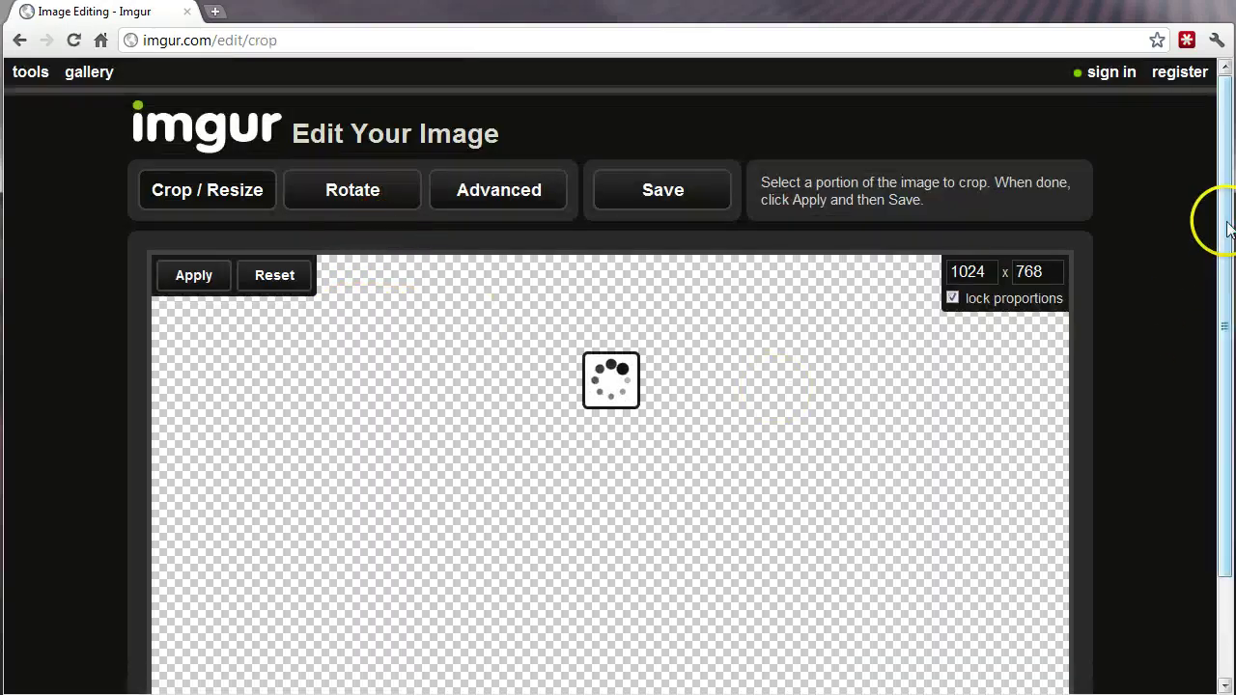
left_click_drag(1219, 241, 1226, 386)
- Crop the photo to a 629x551 box around the hydrangea flower head and save
left_click_drag(339, 152, 395, 279)
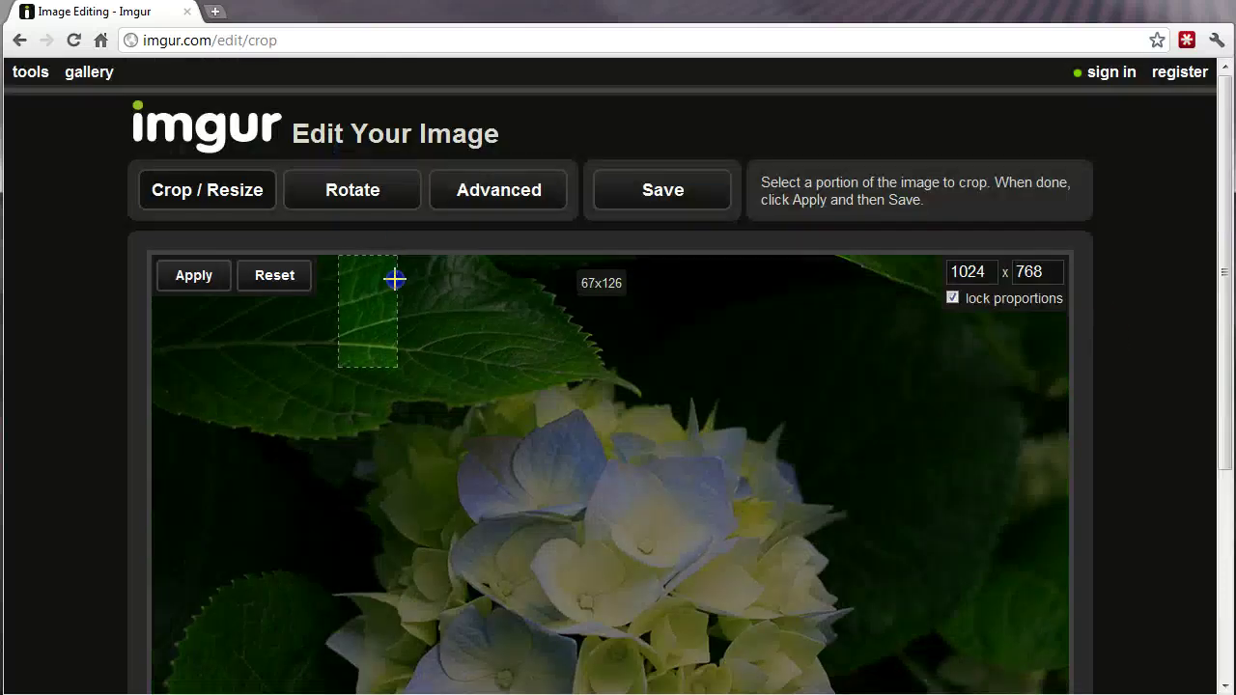
left_click(339, 444)
left_click_drag(358, 387, 854, 666)
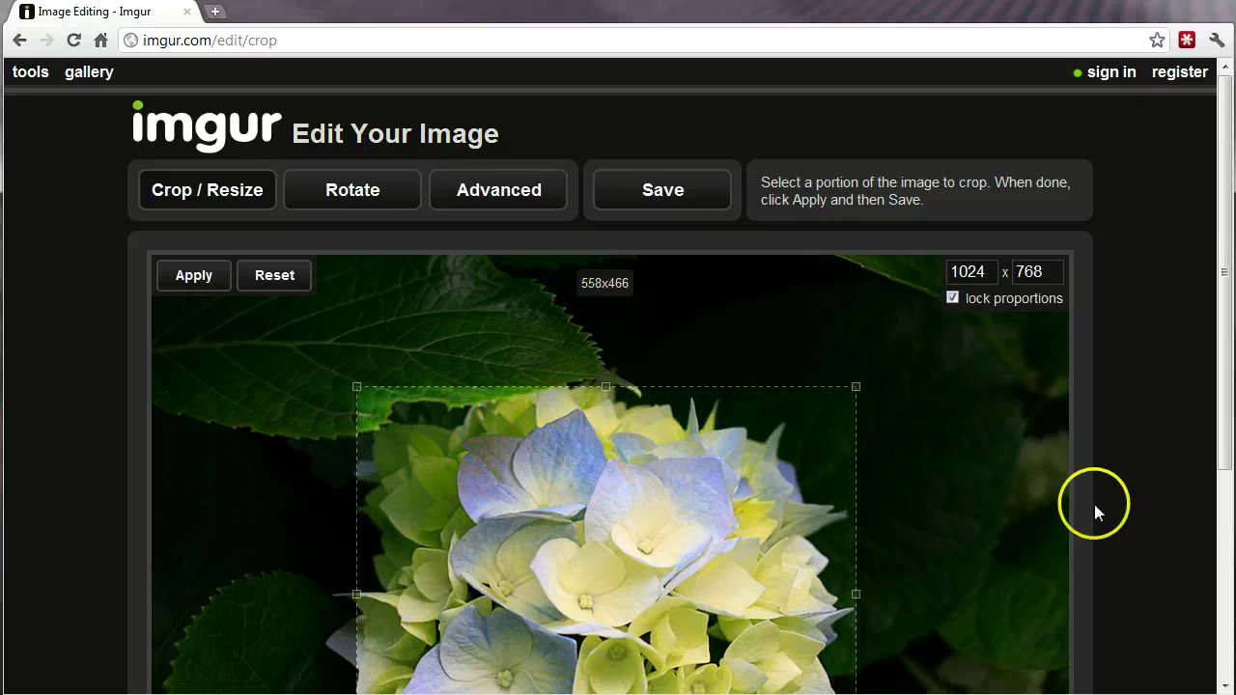
left_click_drag(1218, 307, 1214, 455)
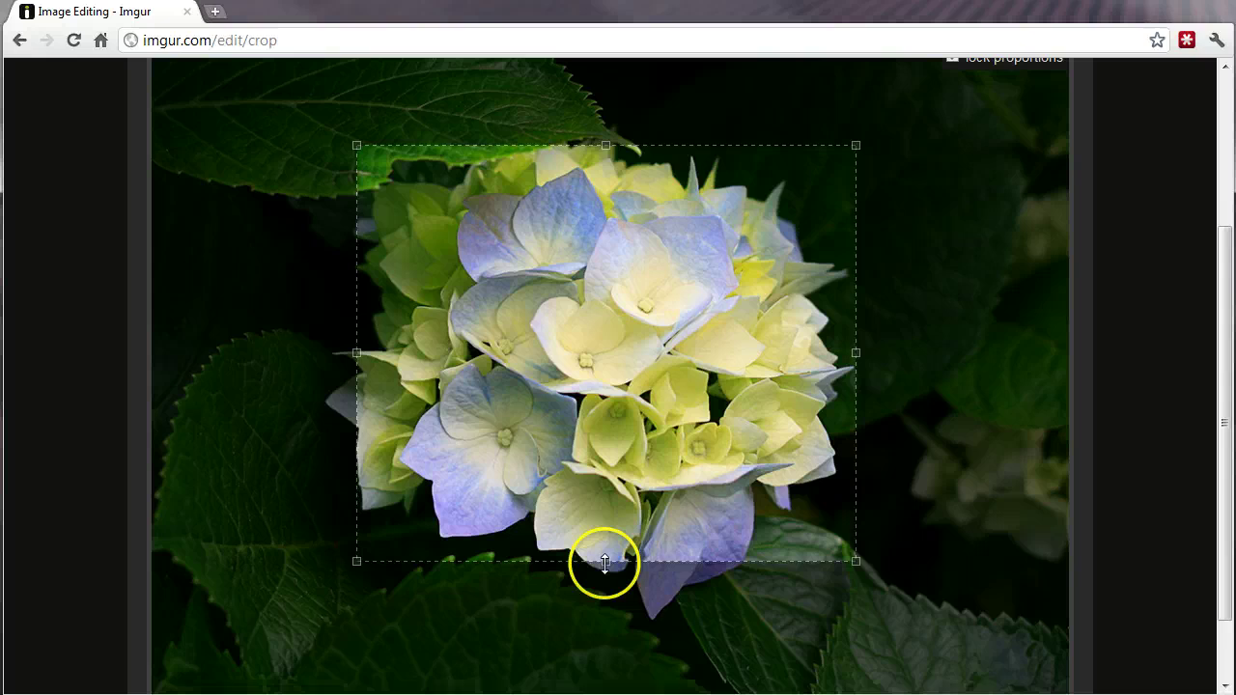
left_click_drag(604, 562, 608, 626)
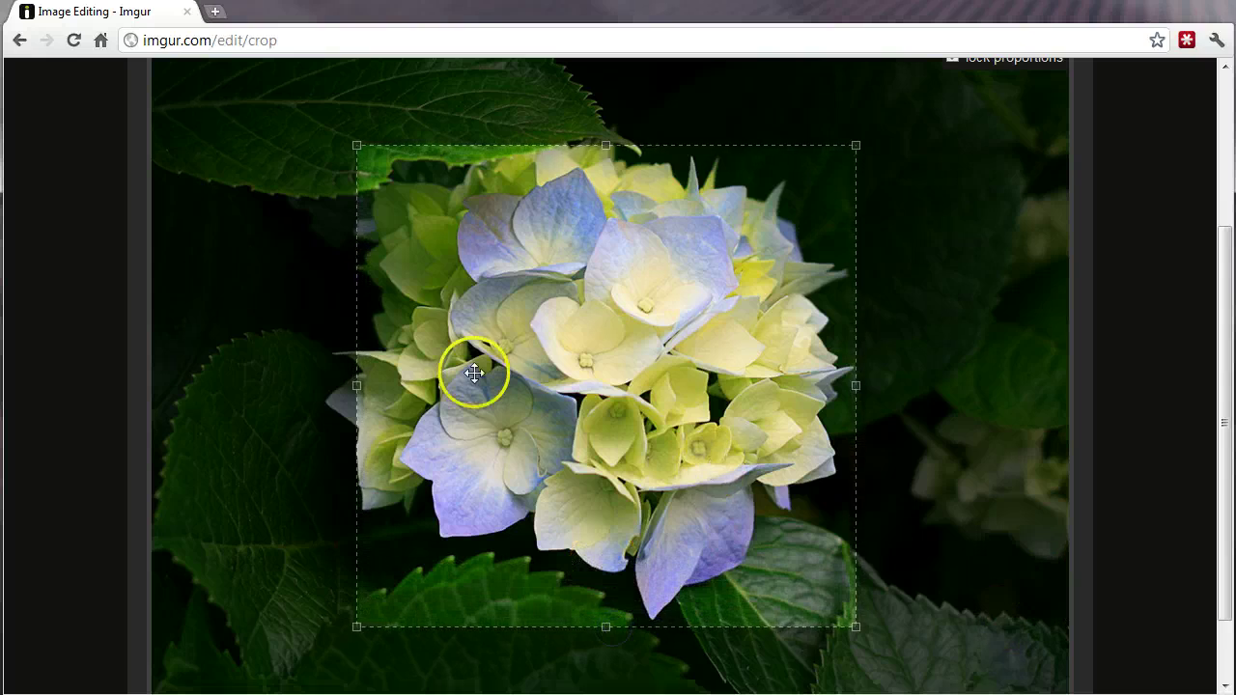
left_click_drag(355, 386, 310, 386)
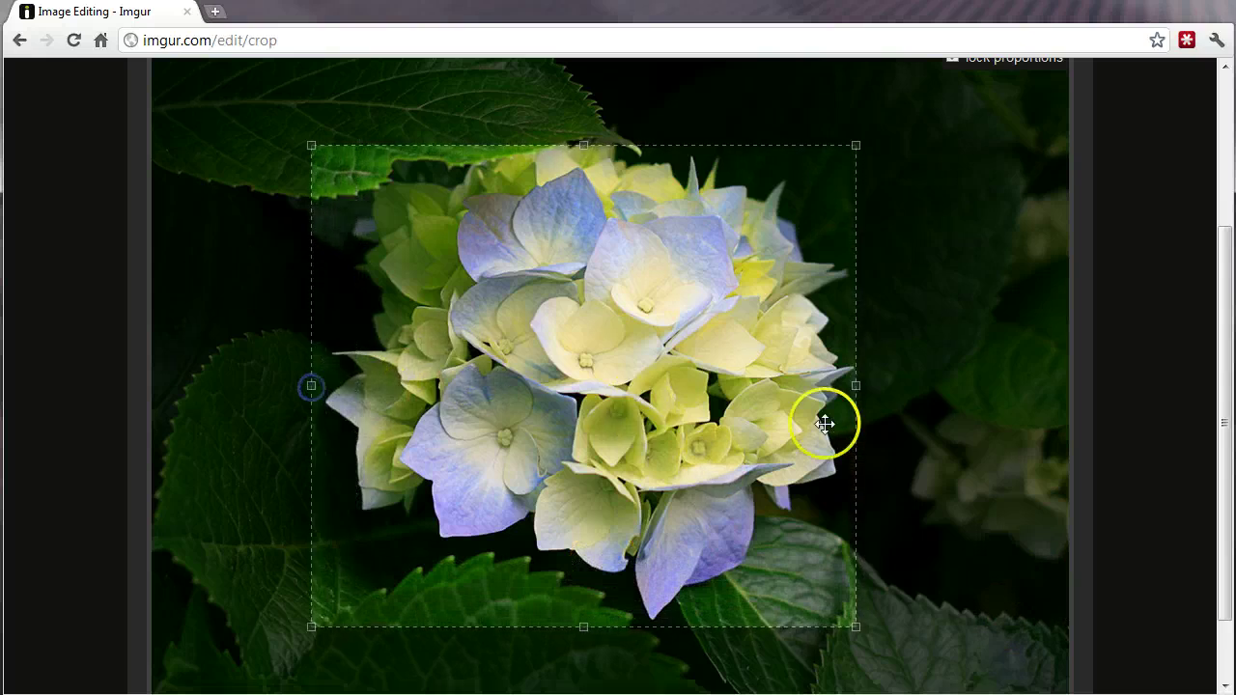
left_click_drag(856, 388, 874, 389)
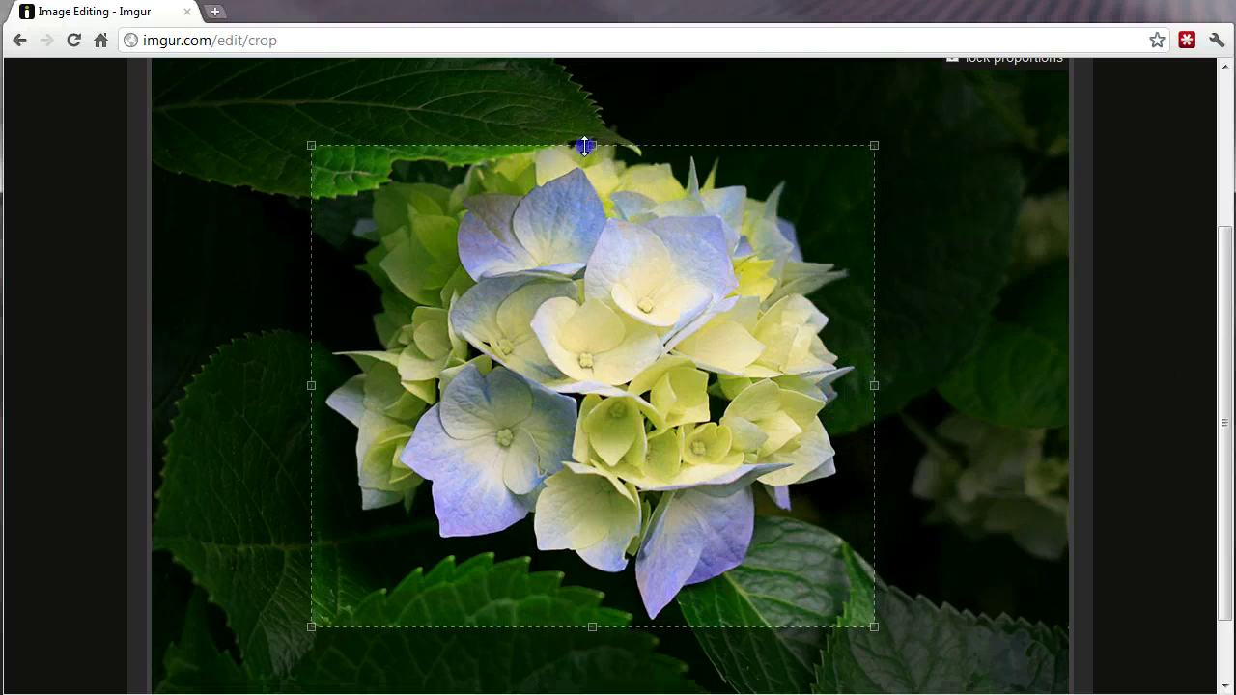
left_click_drag(584, 146, 585, 133)
left_click_drag(1219, 369, 1205, 222)
left_click(633, 172)
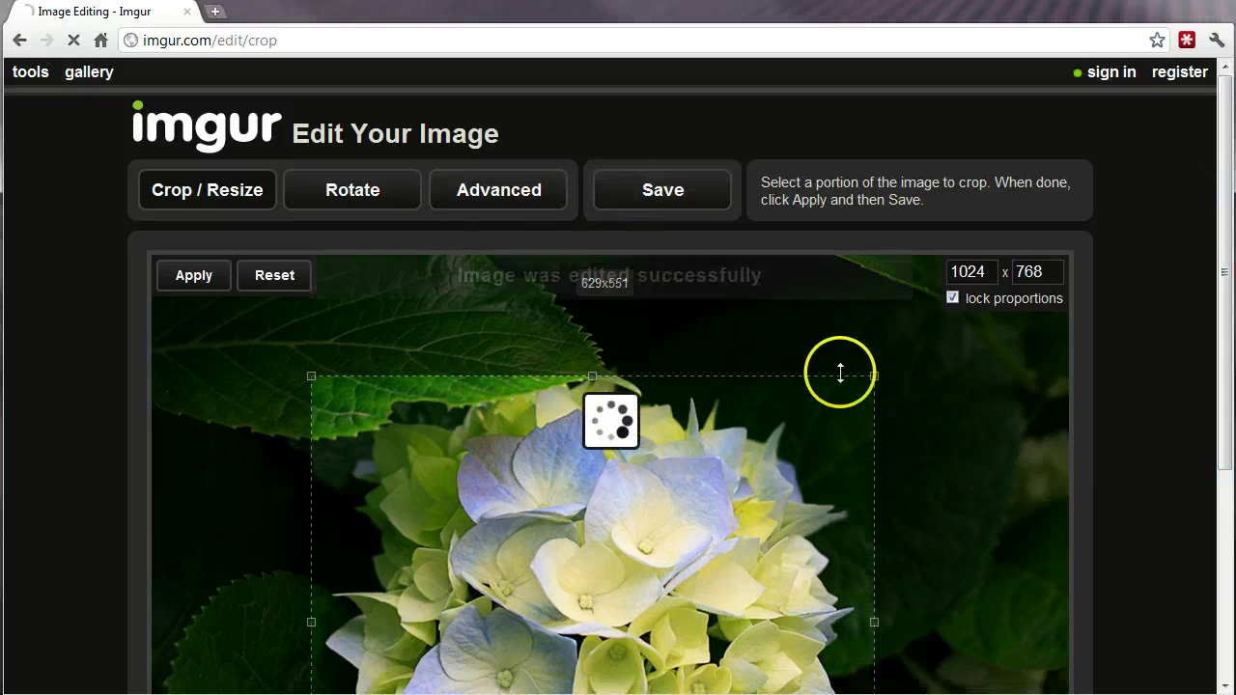
left_click_drag(1213, 276, 1223, 373)
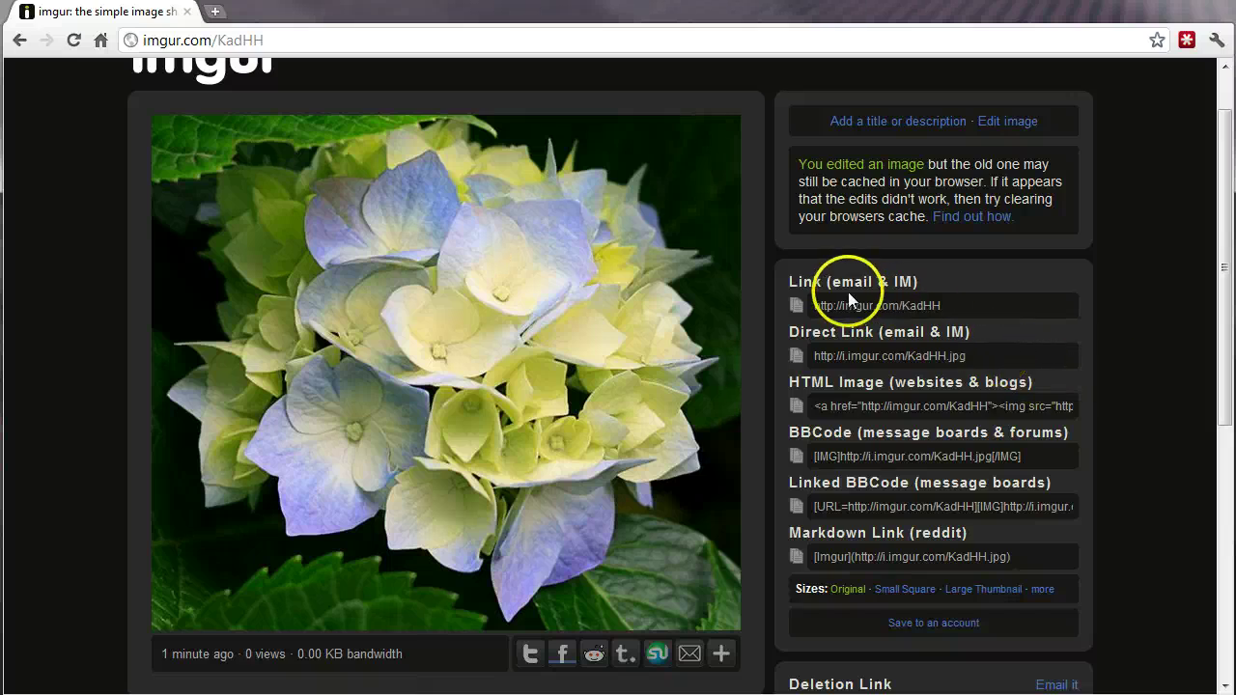
mouse_move(1216, 268)
left_mouse_down()
mouse_move(1218, 298)
mouse_move(1222, 242)
mouse_move(1223, 280)
left_mouse_up()
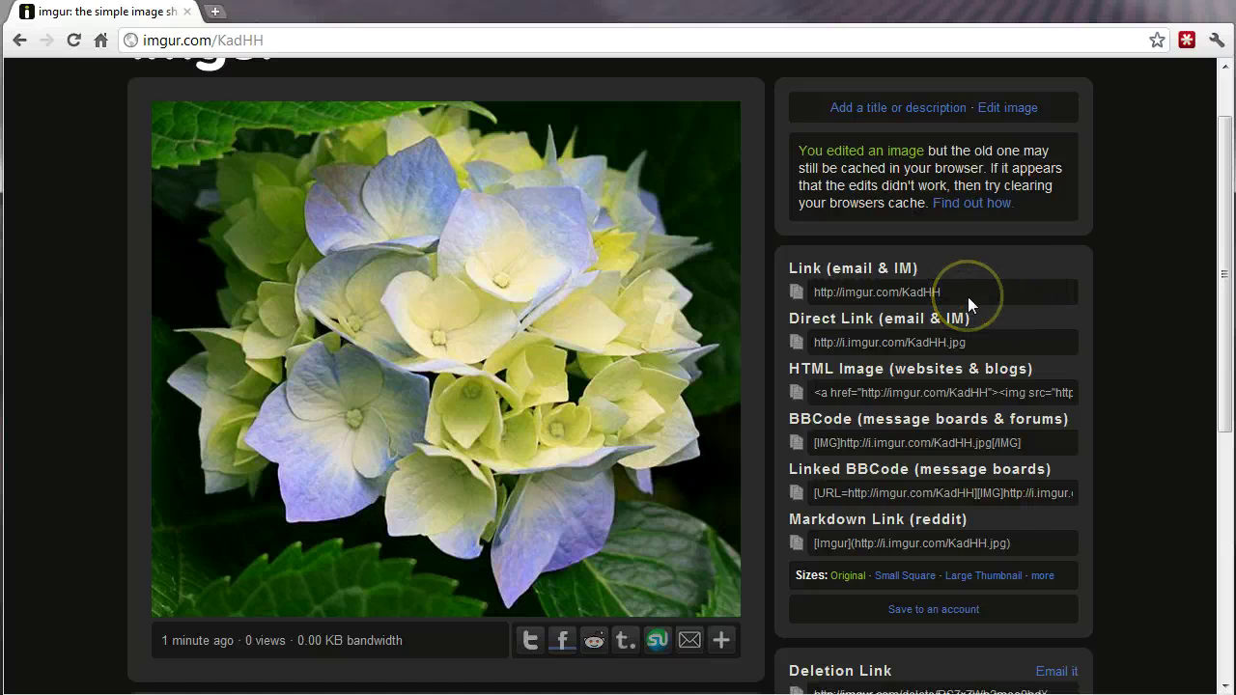
left_click_drag(987, 352, 951, 341)
left_click(960, 345)
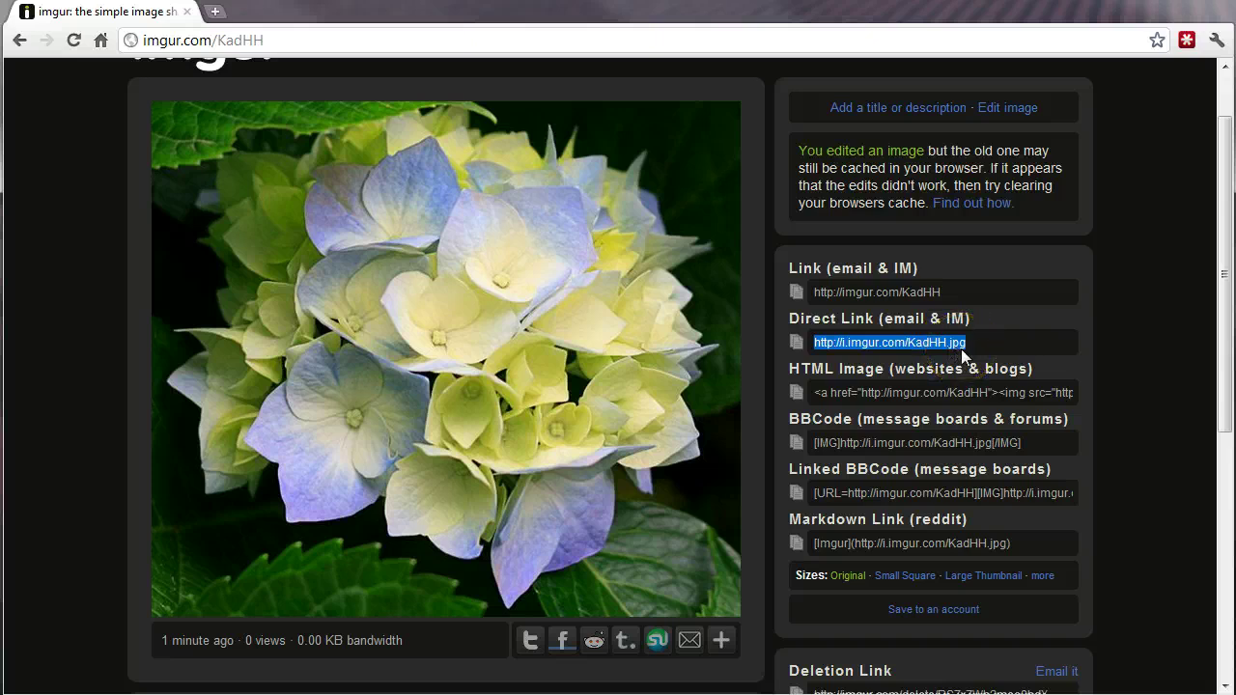
left_click(796, 343)
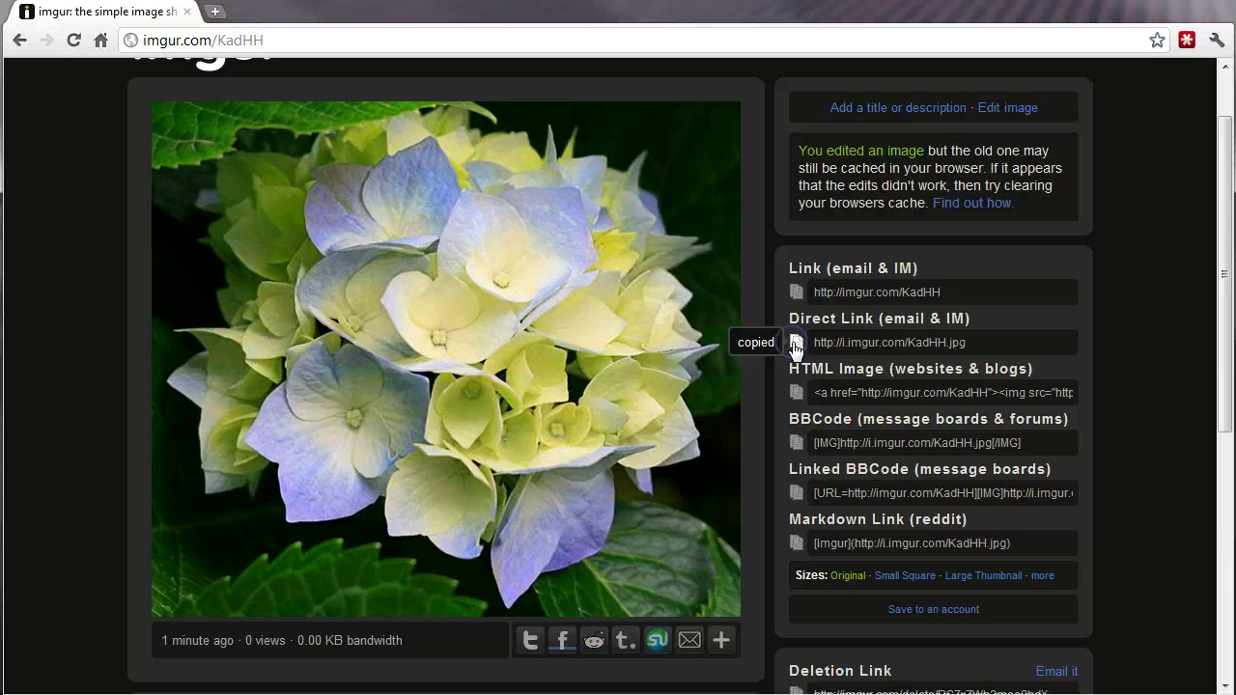
left_click(843, 340)
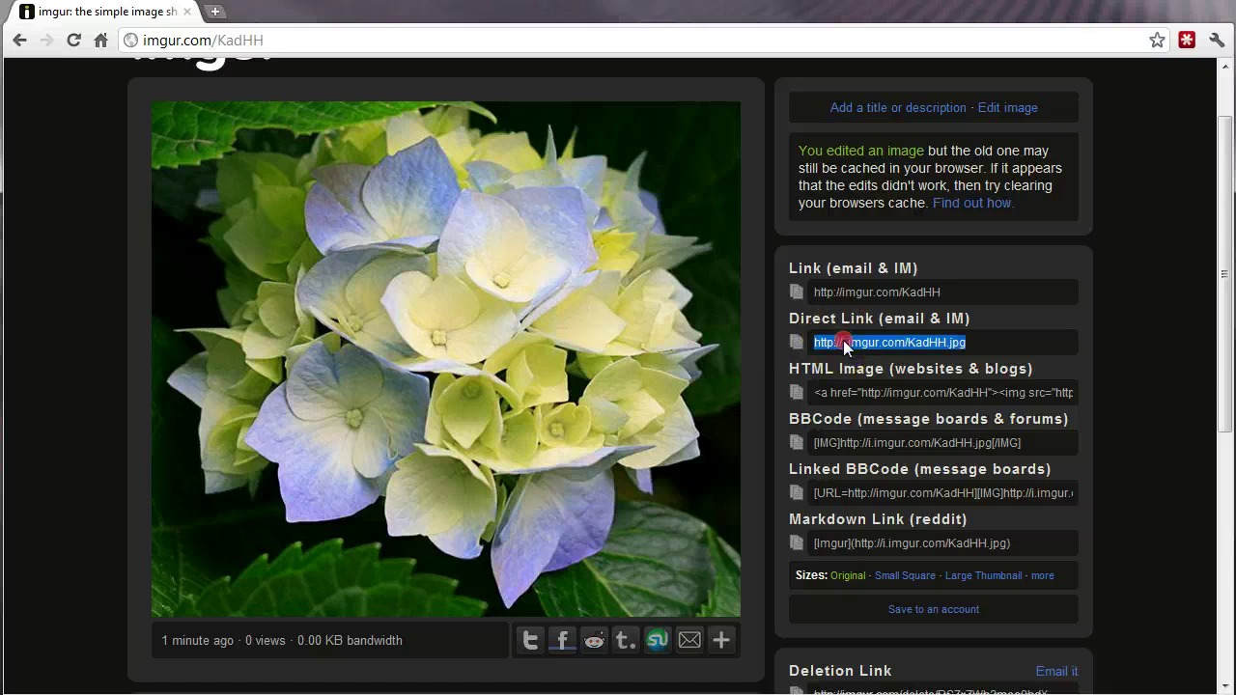
right_click(843, 339)
left_click(879, 422)
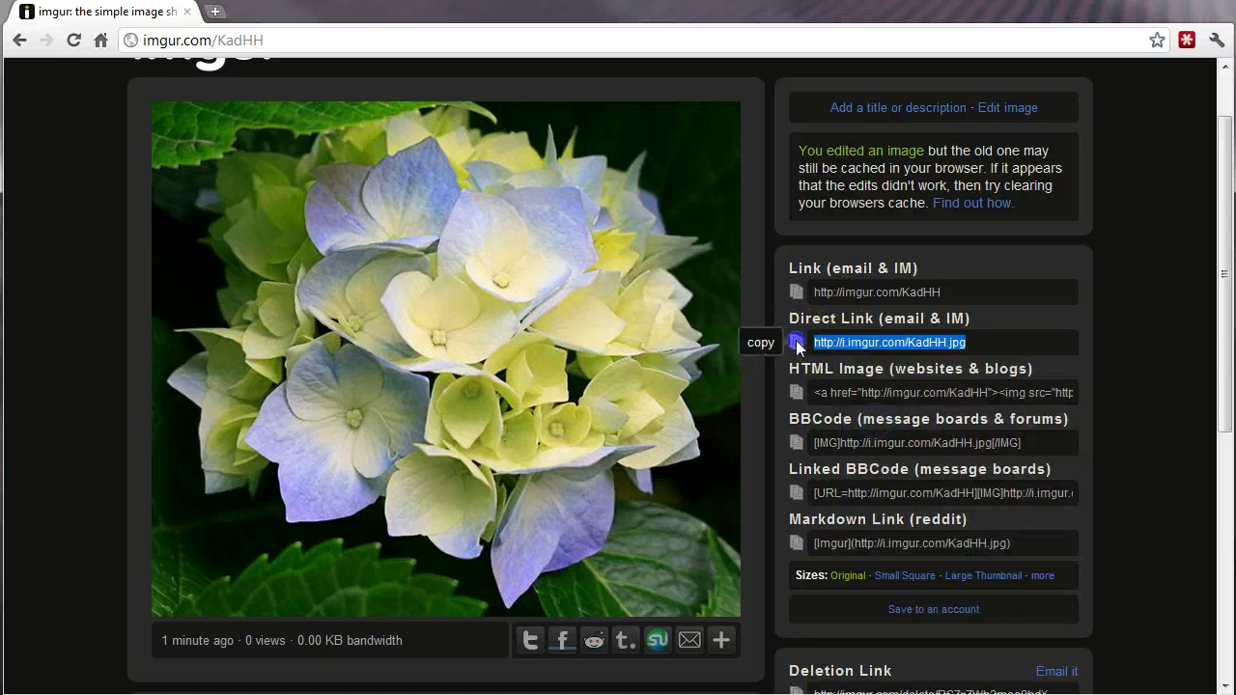
left_click(797, 343)
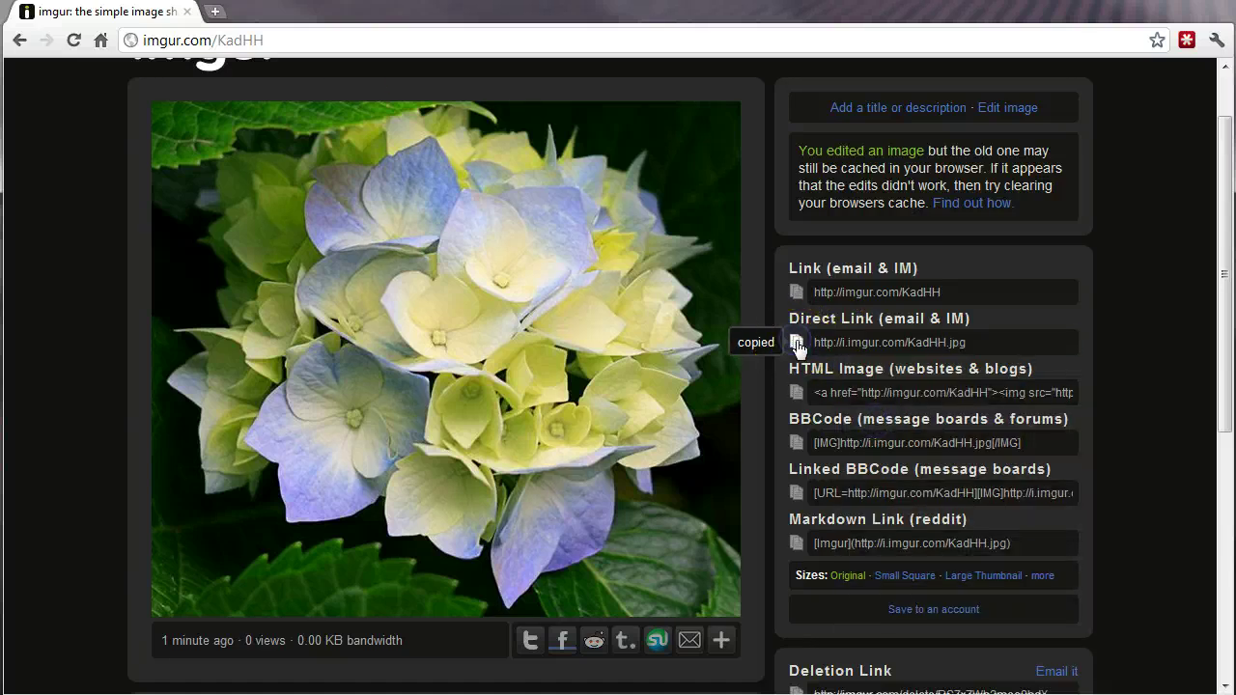
left_click(215, 12)
right_click(224, 41)
left_click(278, 126)
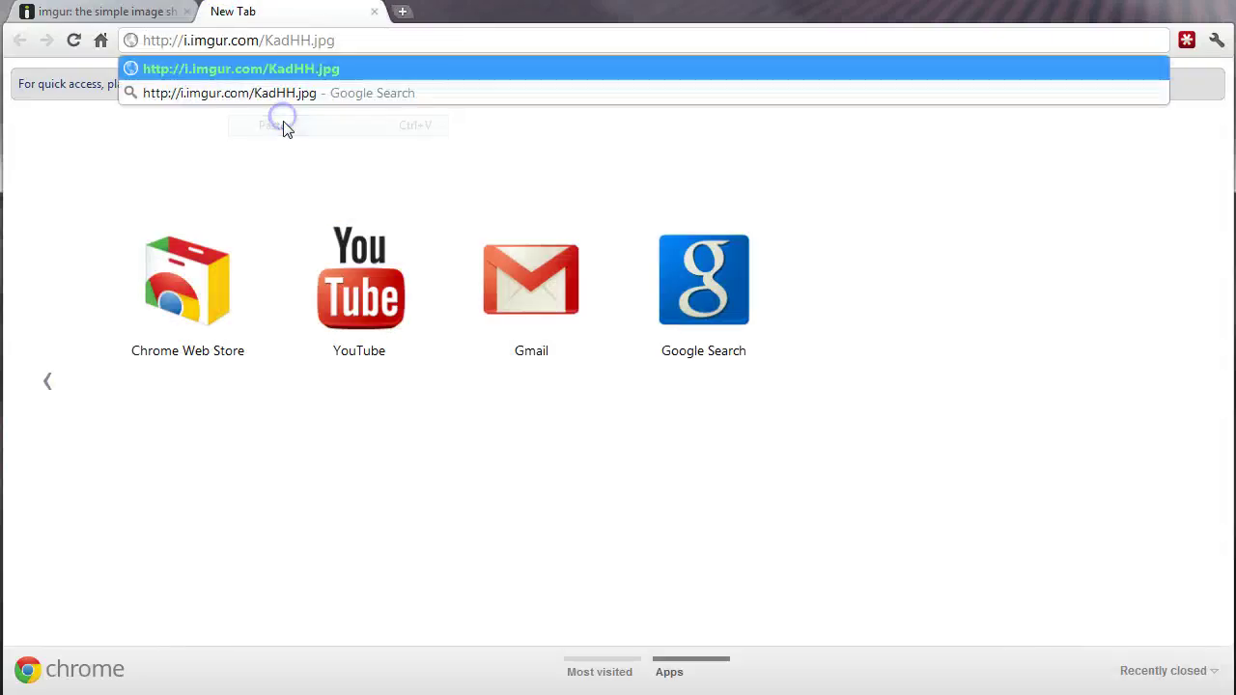
key("Return")
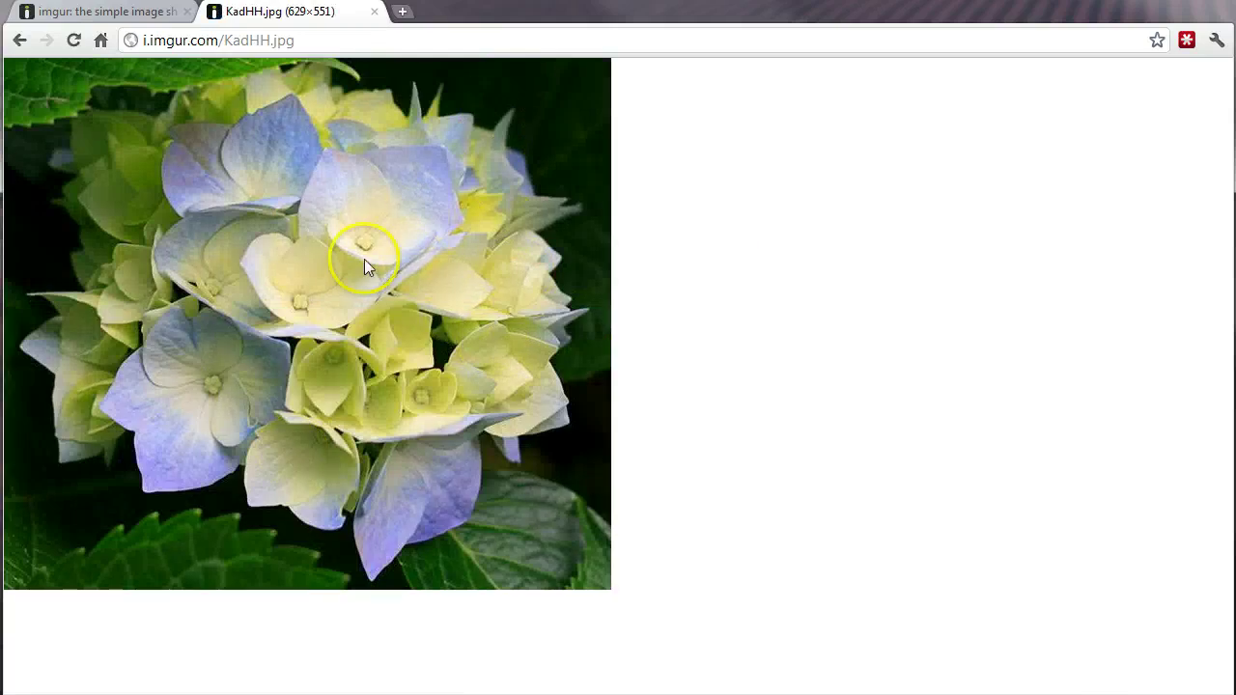
left_click(307, 46)
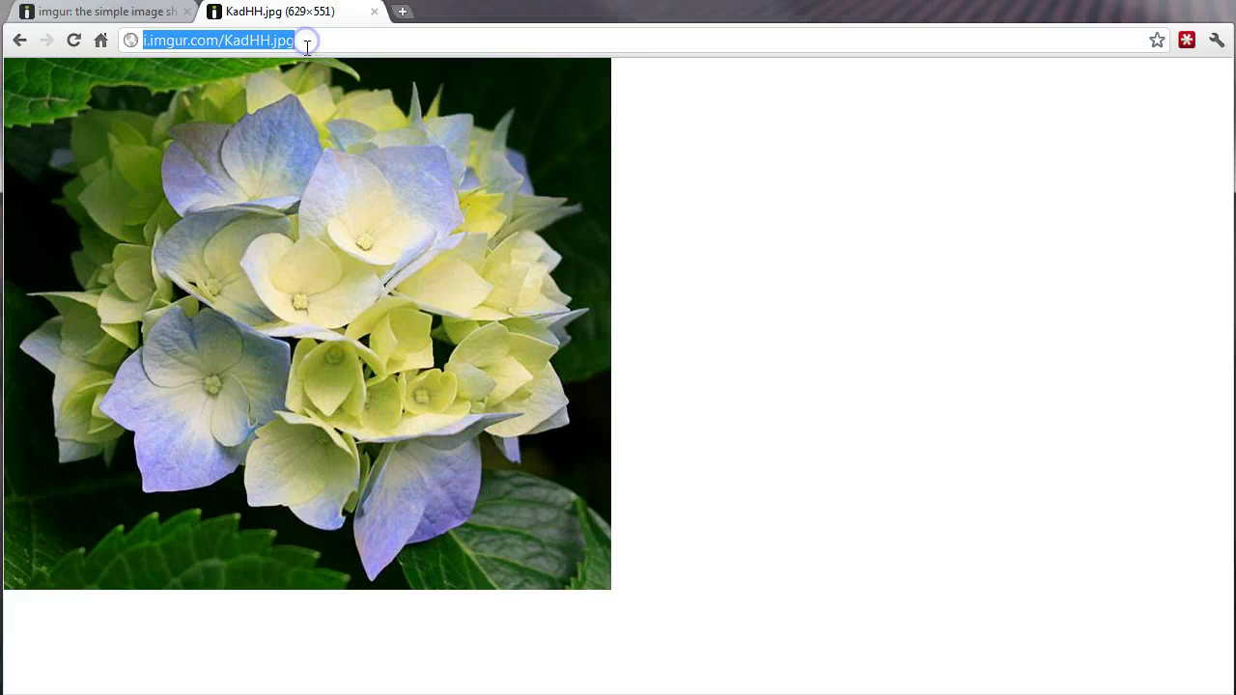
left_click(131, 12)
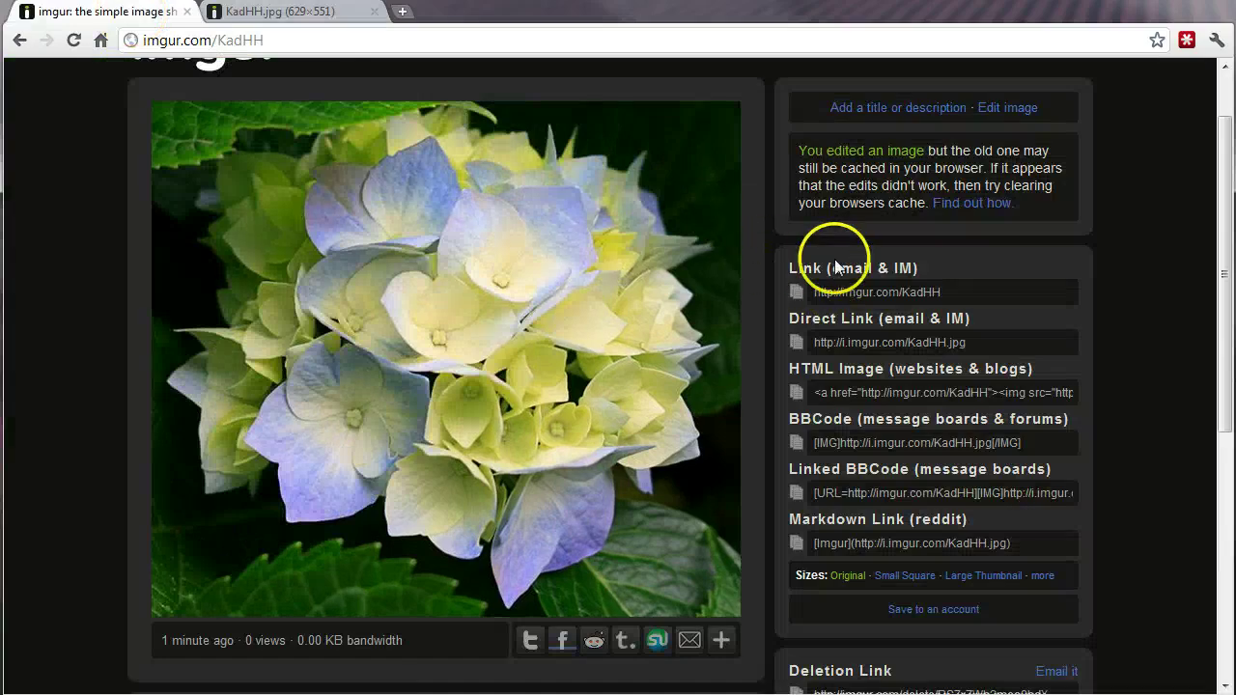
scroll(981, 305, "down", 1)
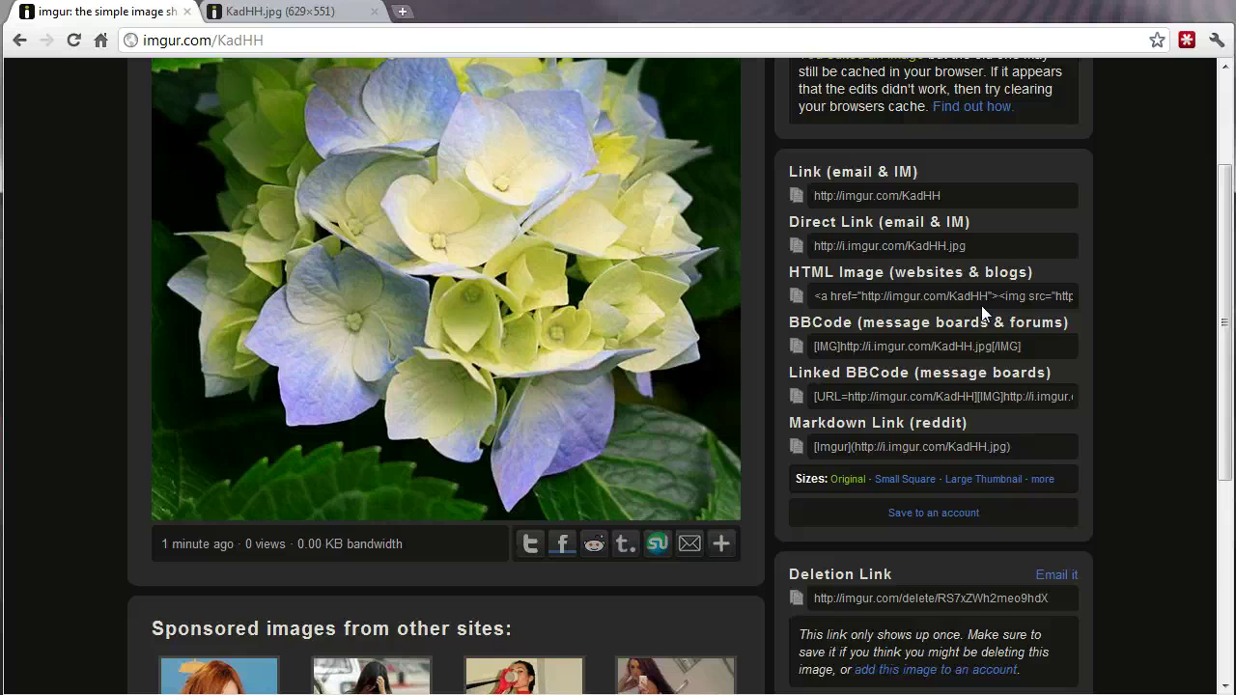
scroll(980, 305, "down", 1)
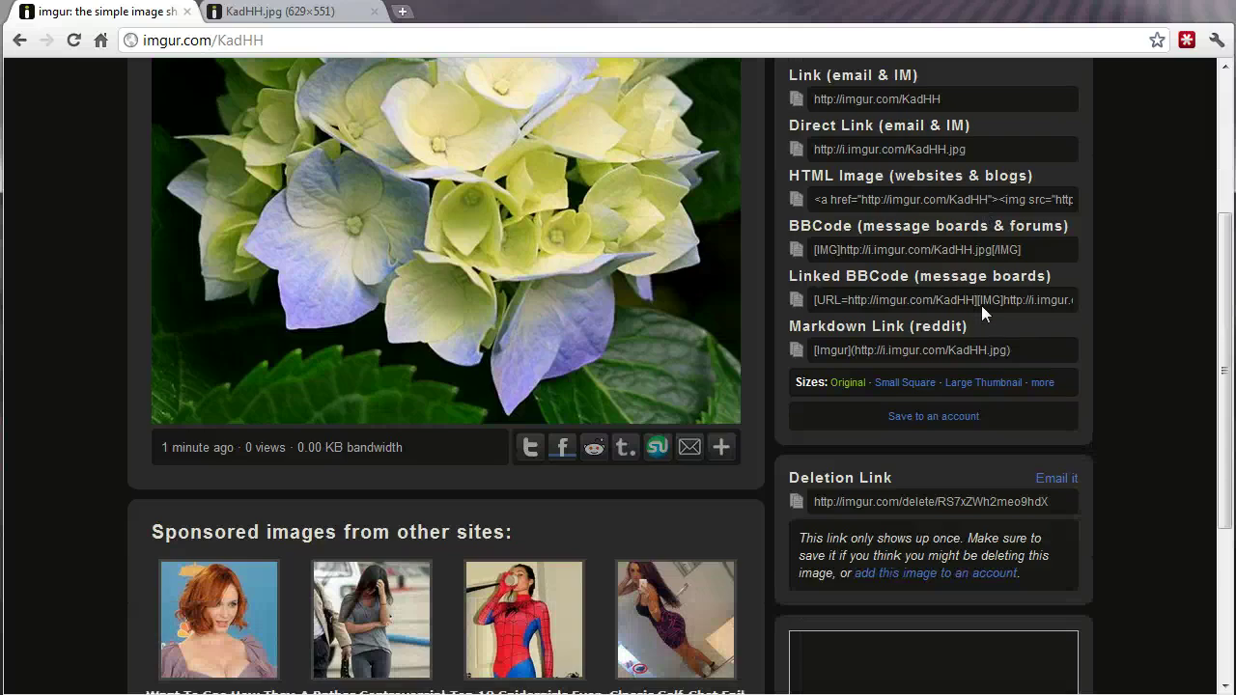
left_click(1007, 577)
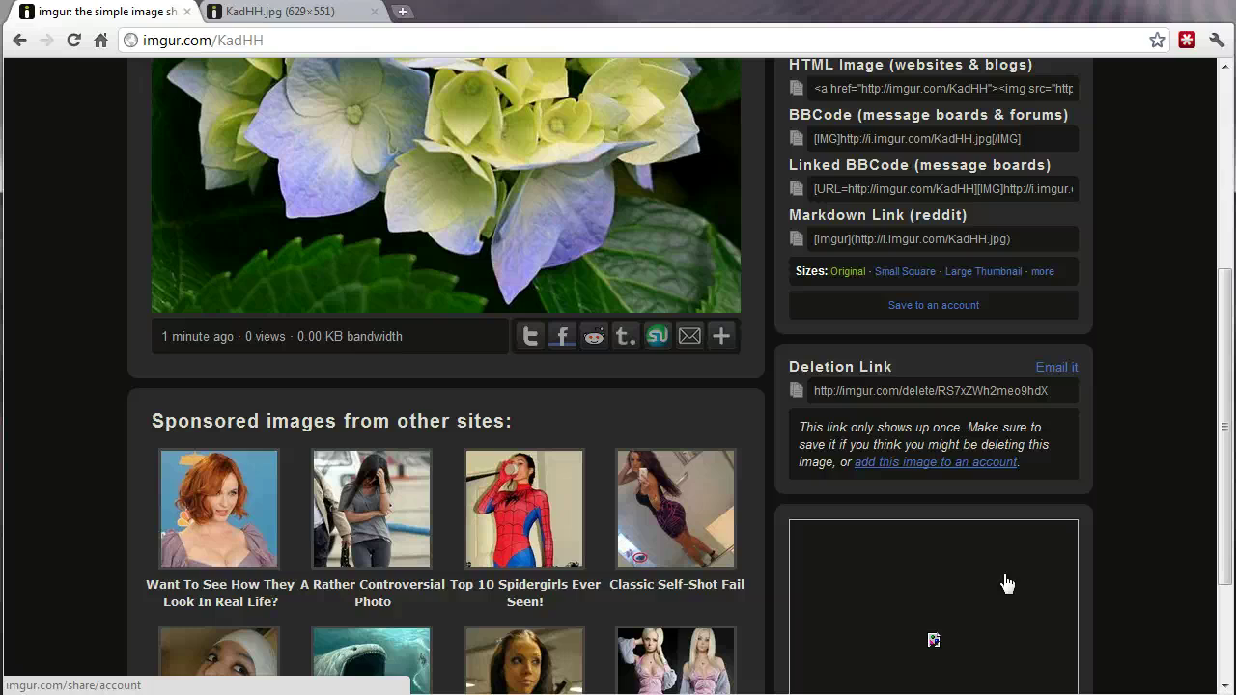
scroll(1007, 582, "down", 2)
scroll(1007, 582, "up", 6)
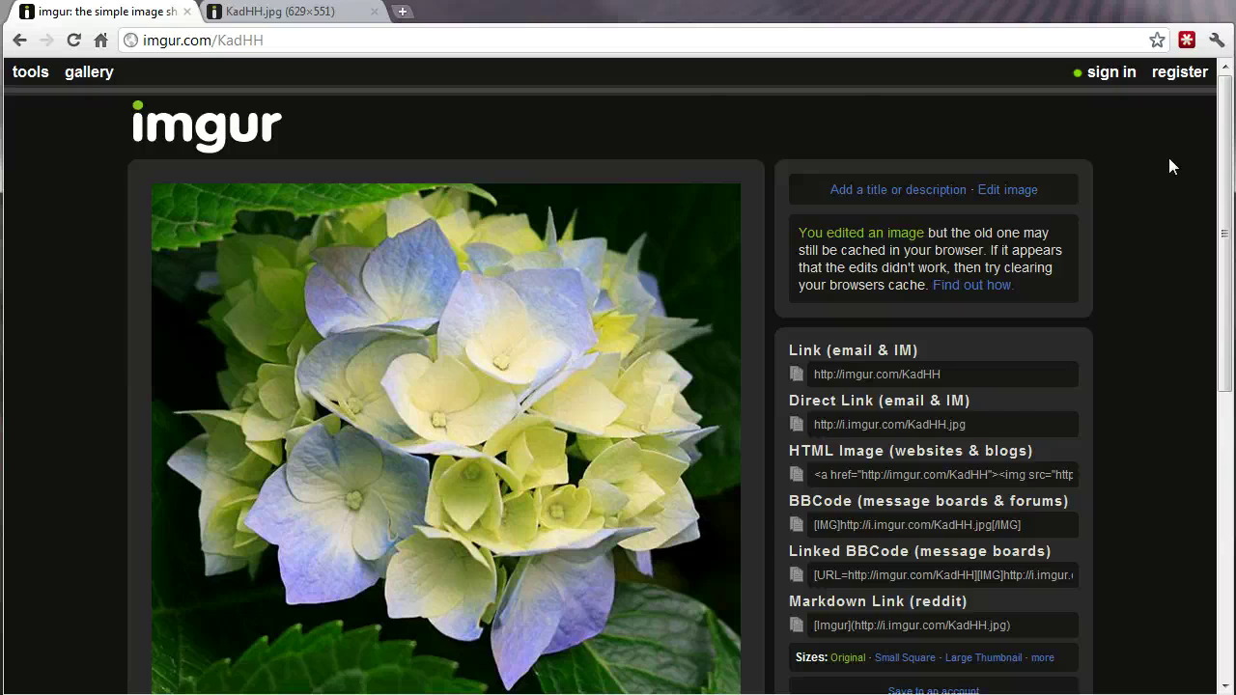
scroll(1168, 158, "down", 1)
scroll(1168, 157, "up", 1)
left_click(1168, 120)
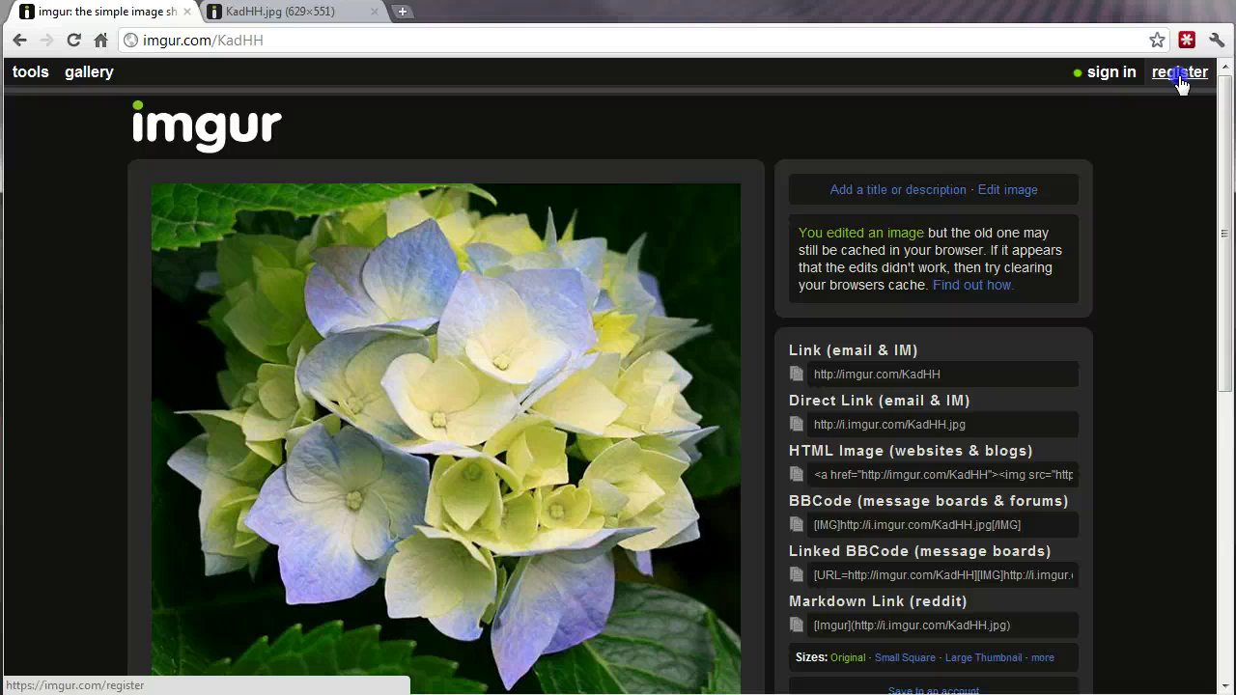
left_click(1180, 75)
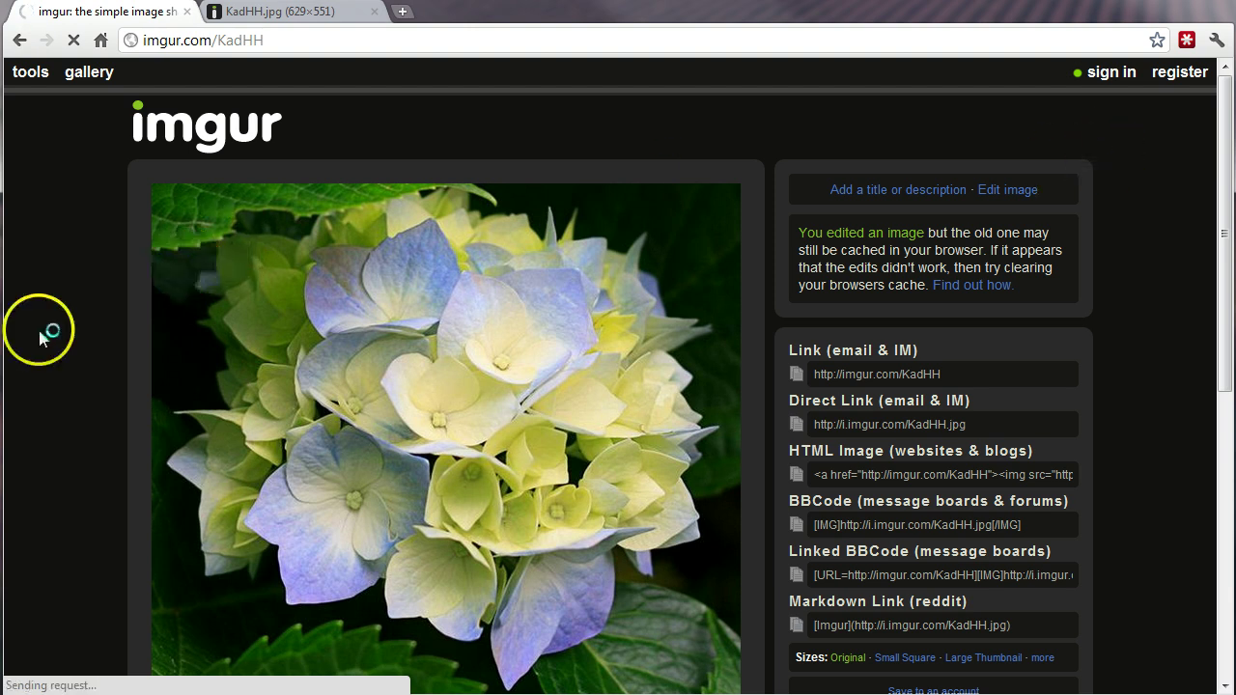
left_click(1188, 200)
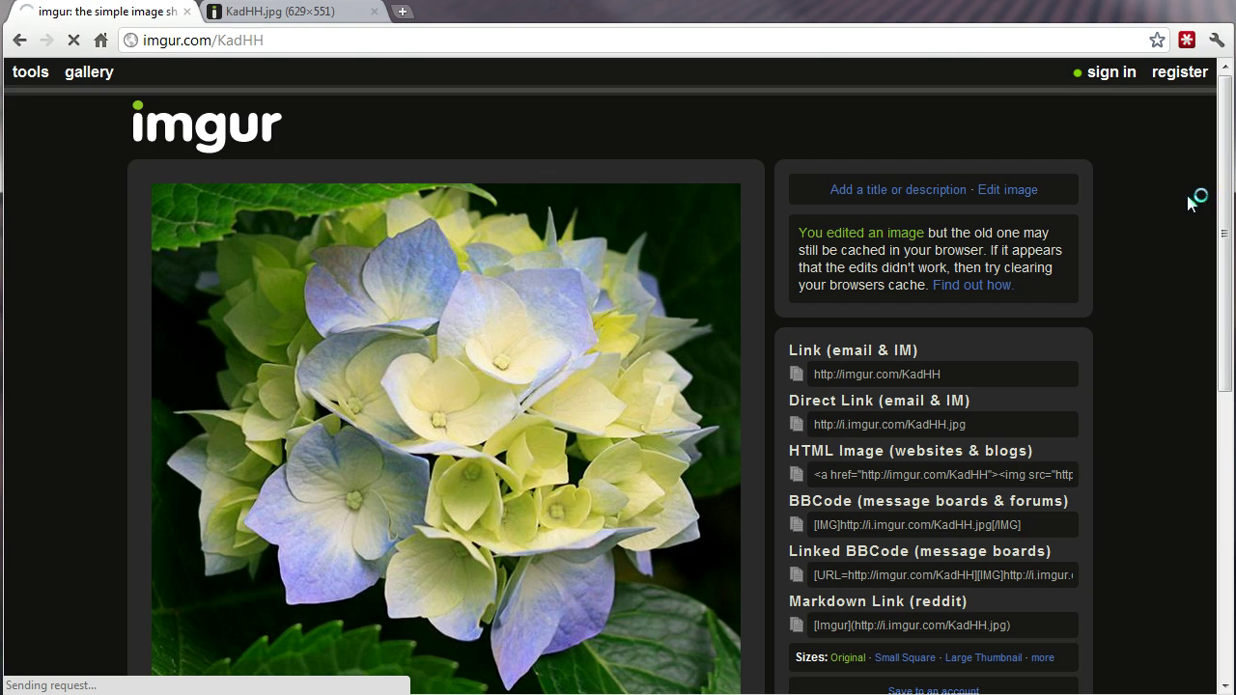
left_click(579, 233)
left_click(169, 562)
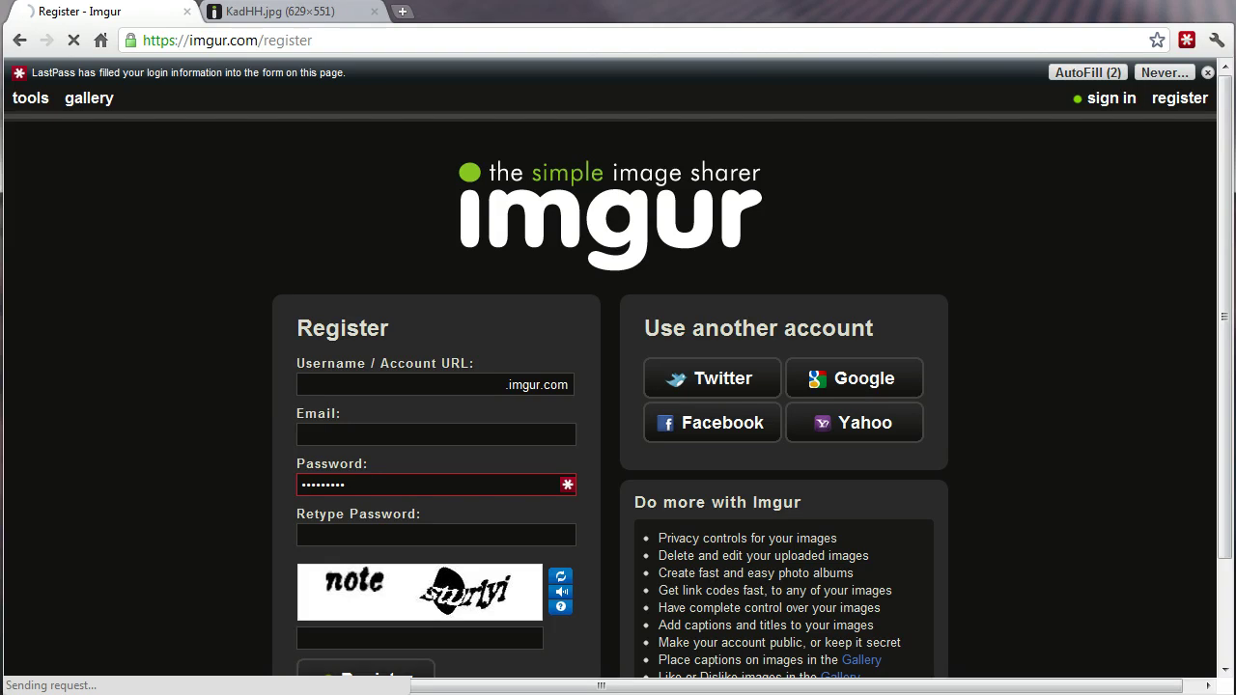
- Fill in the sign-up e-mail and remaining registration details to create the account
left_click(332, 427)
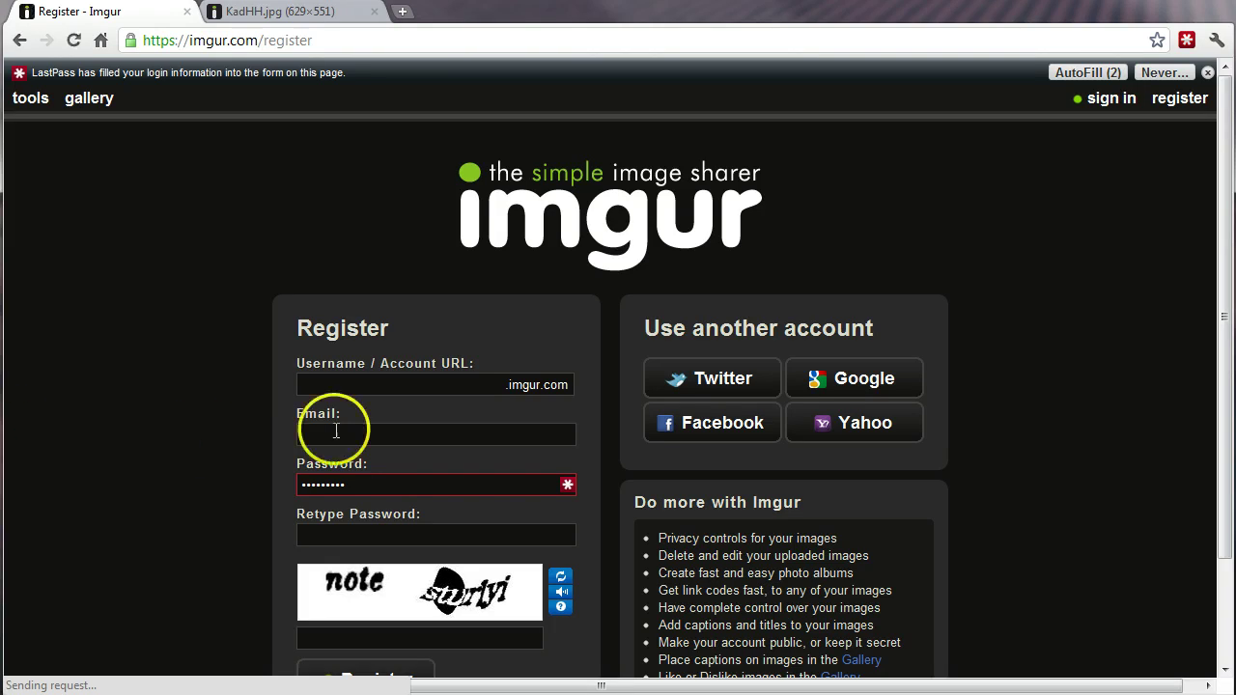
left_click(391, 435)
scroll(392, 437, "down", 1)
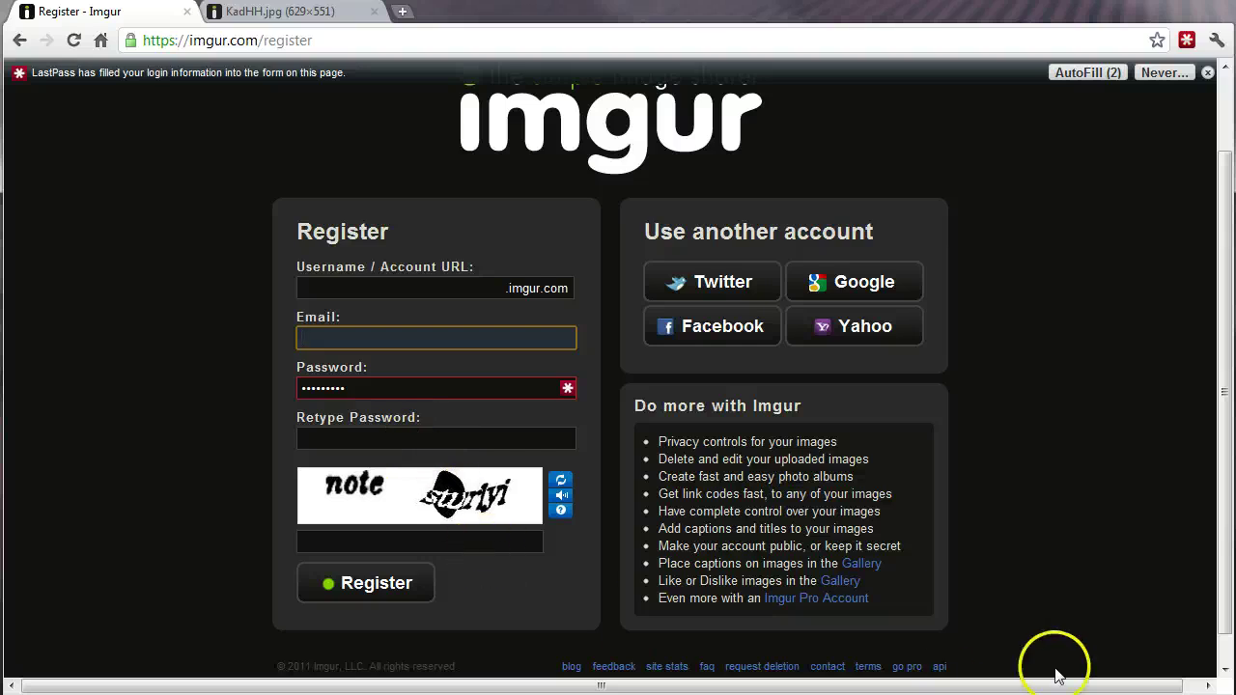
scroll(1097, 604, "up", 1)
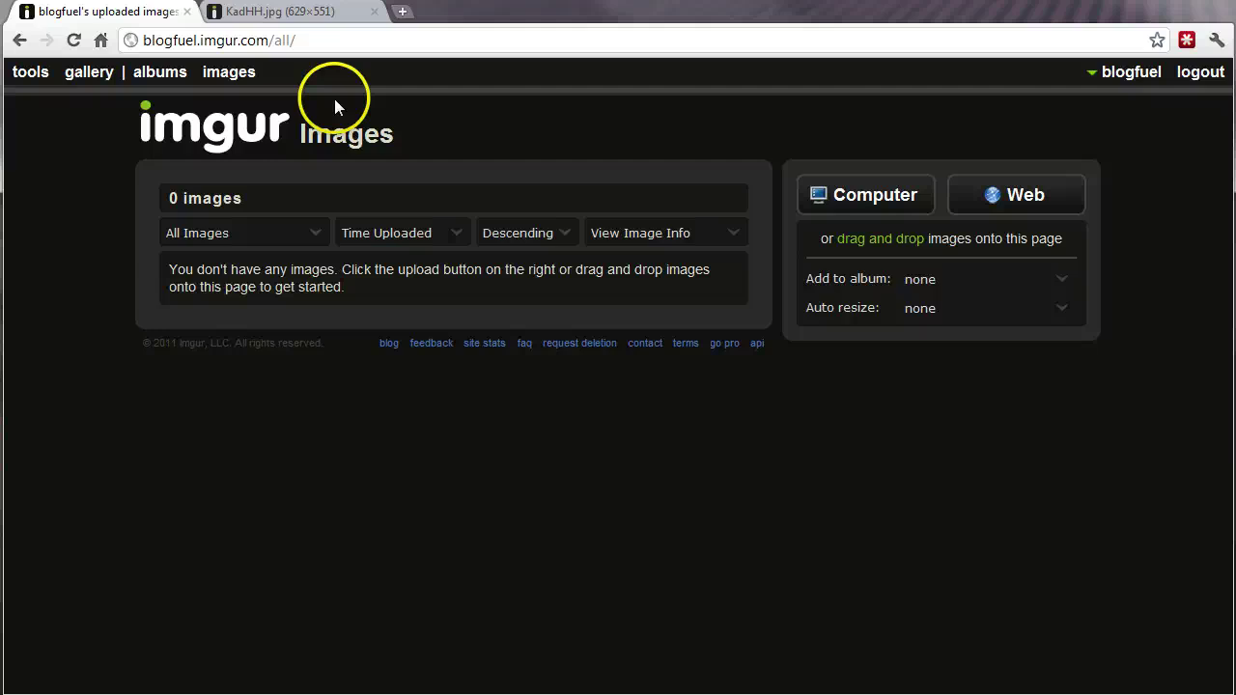
- Close the full-size KadHH.jpg tab and upload Jellyfish.jpg from Sample Pictures
left_click(375, 11)
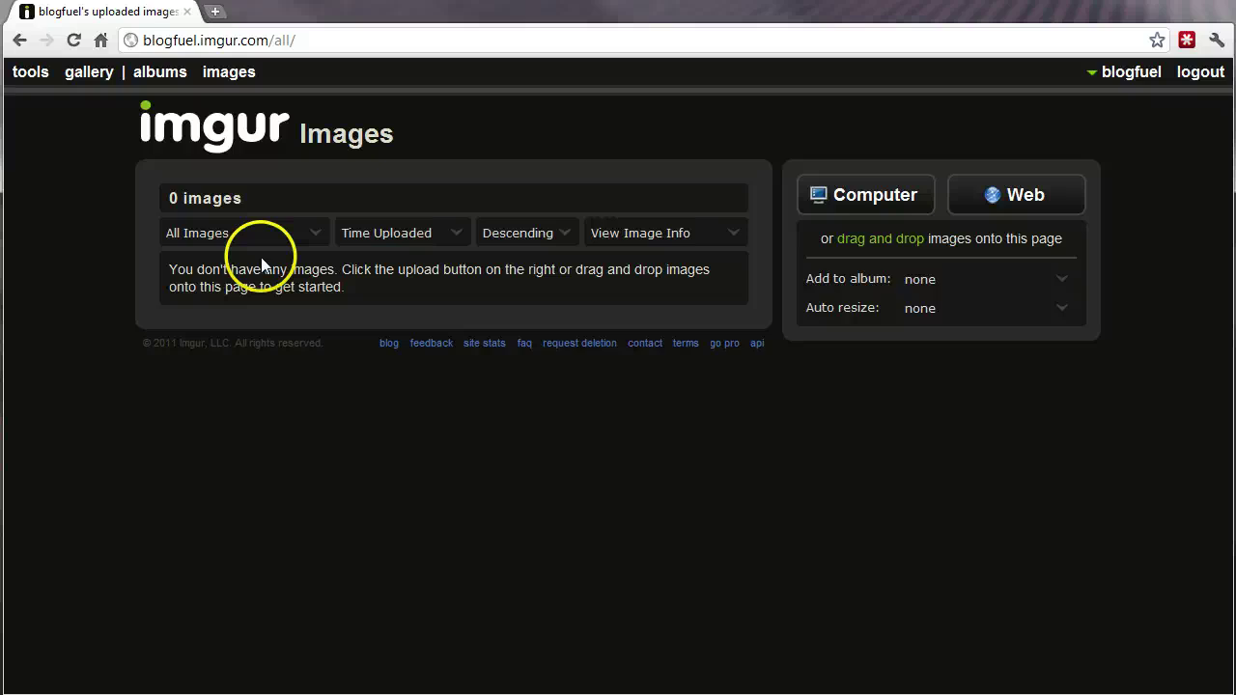
left_click(449, 694)
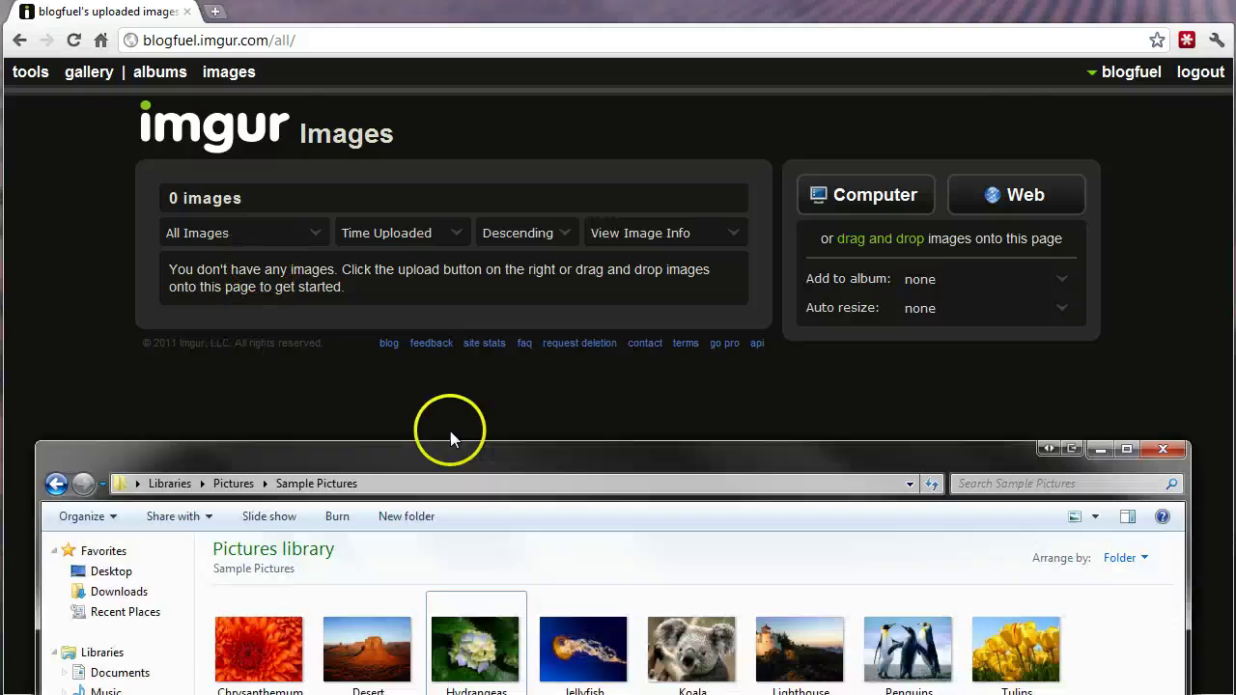
left_click(583, 652)
left_click_drag(583, 652, 440, 372)
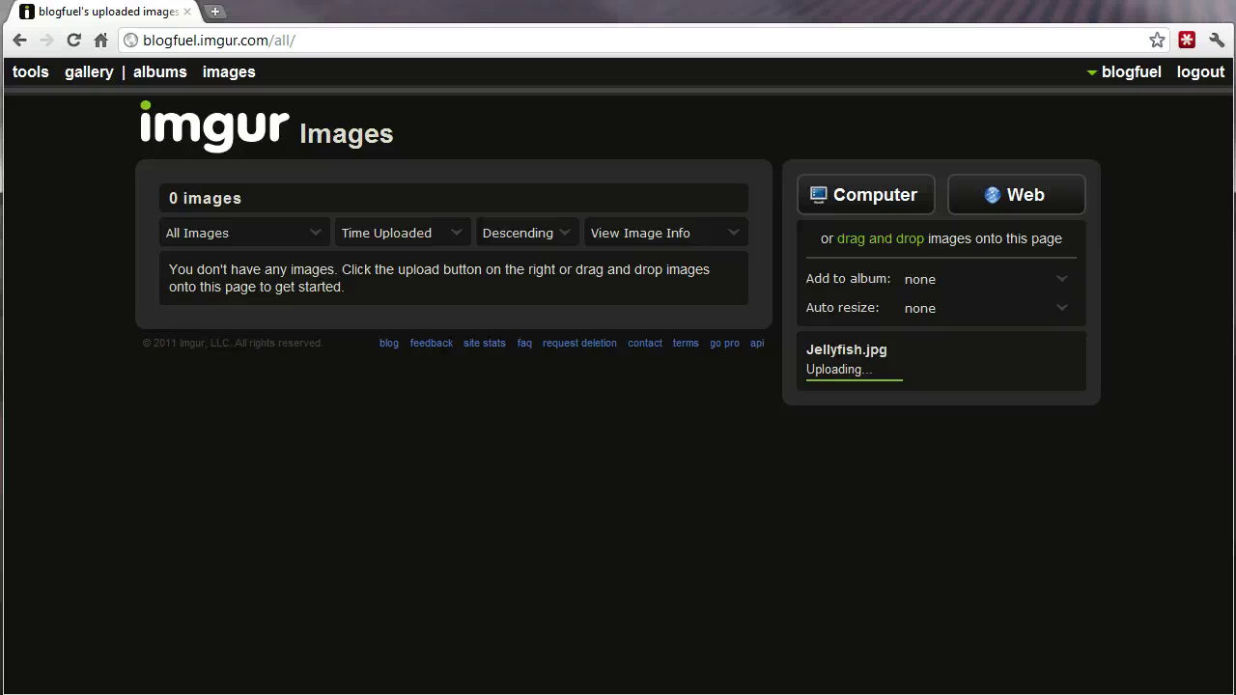
- Upload Koala.jpg and Lighthouse.jpg, choosing to stay on the page when warned
key("alt+Tab")
left_click_drag(685, 618, 880, 393)
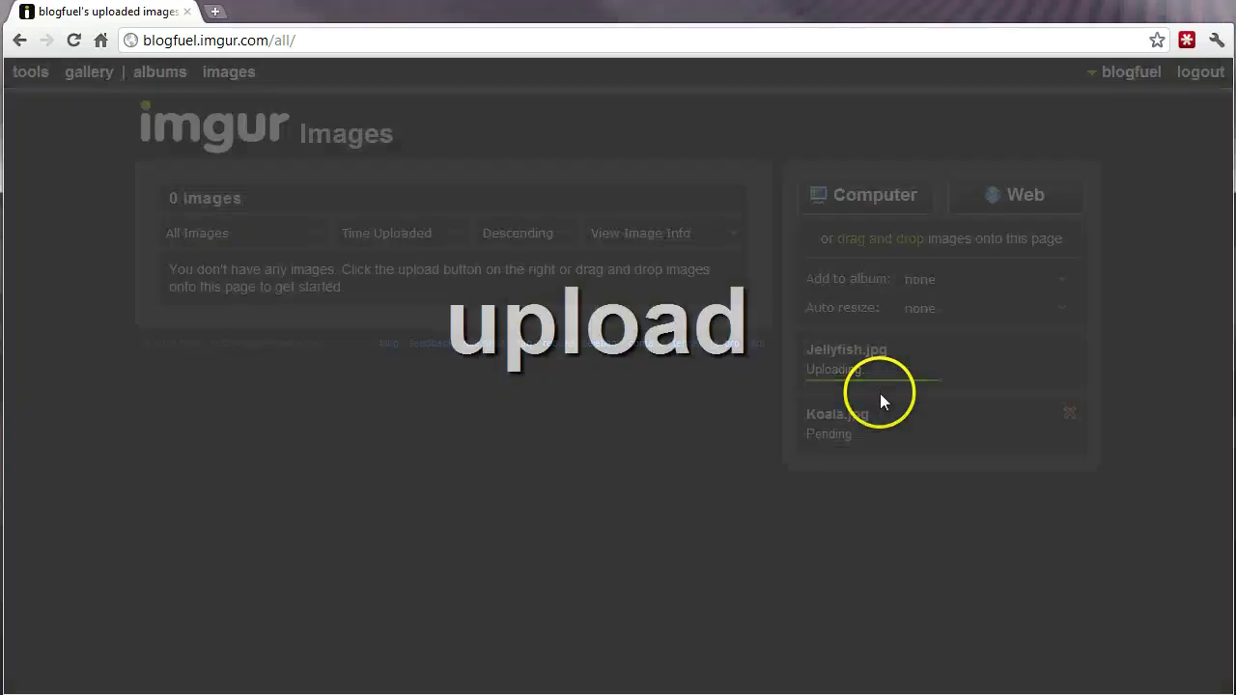
key("alt+Tab")
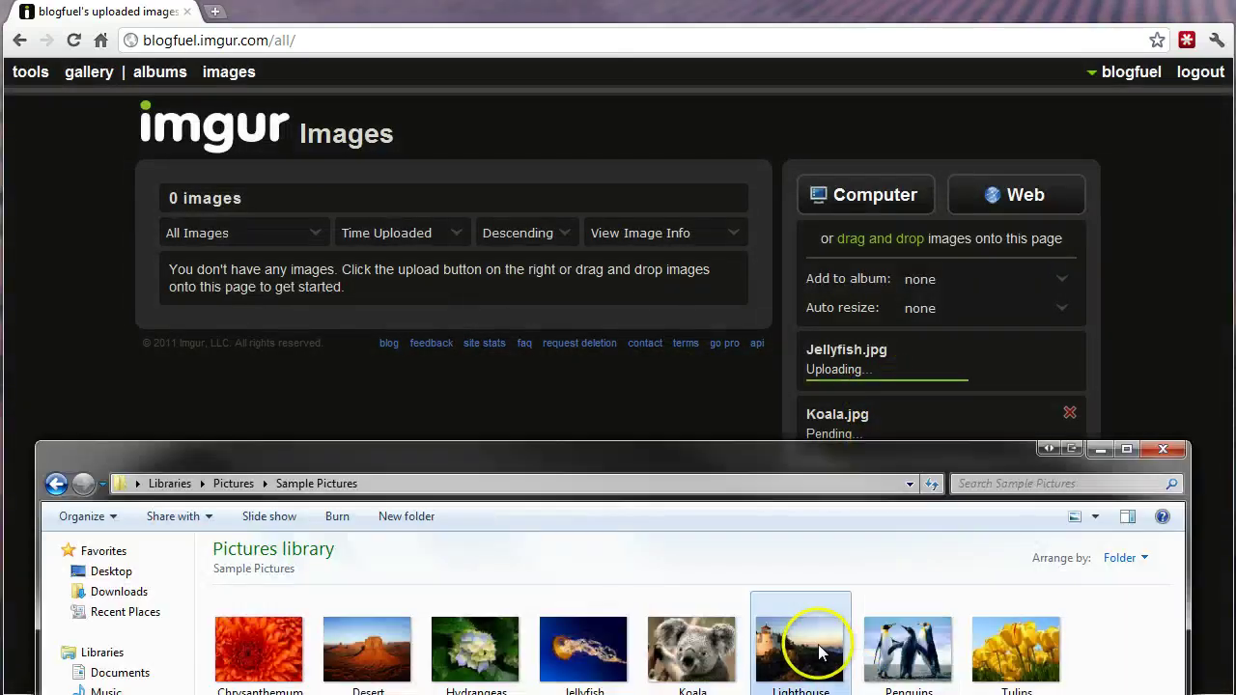
left_click_drag(818, 654, 921, 421)
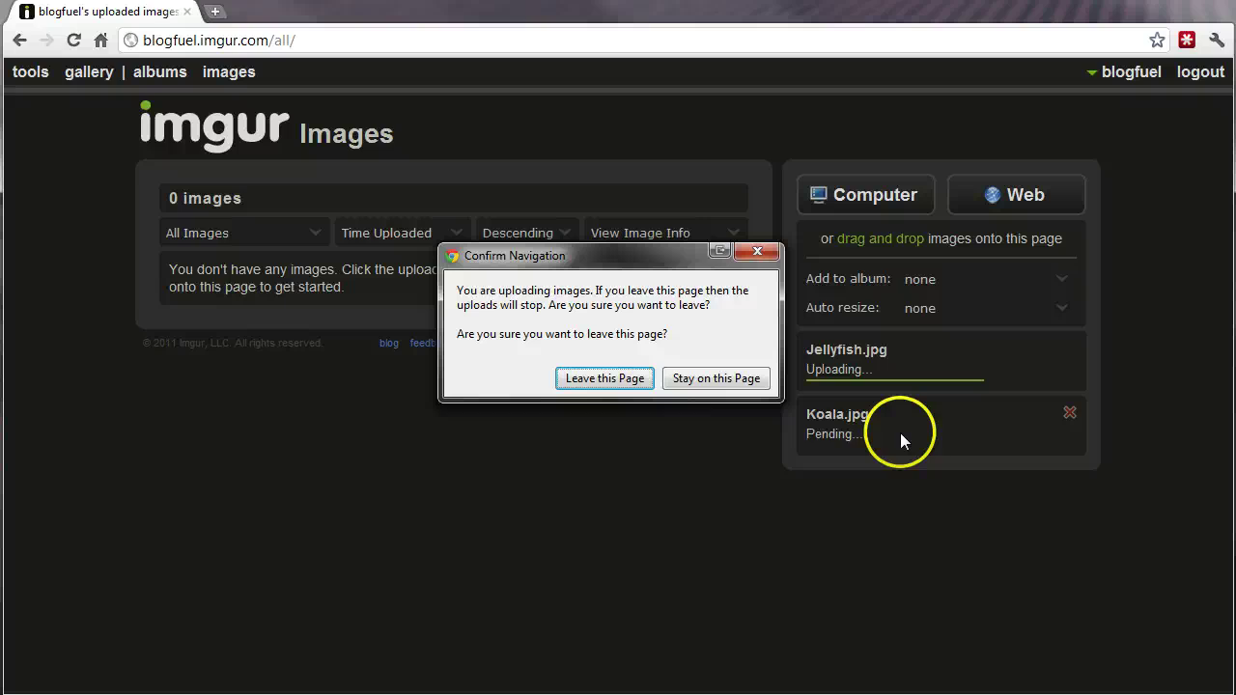
left_click(665, 378)
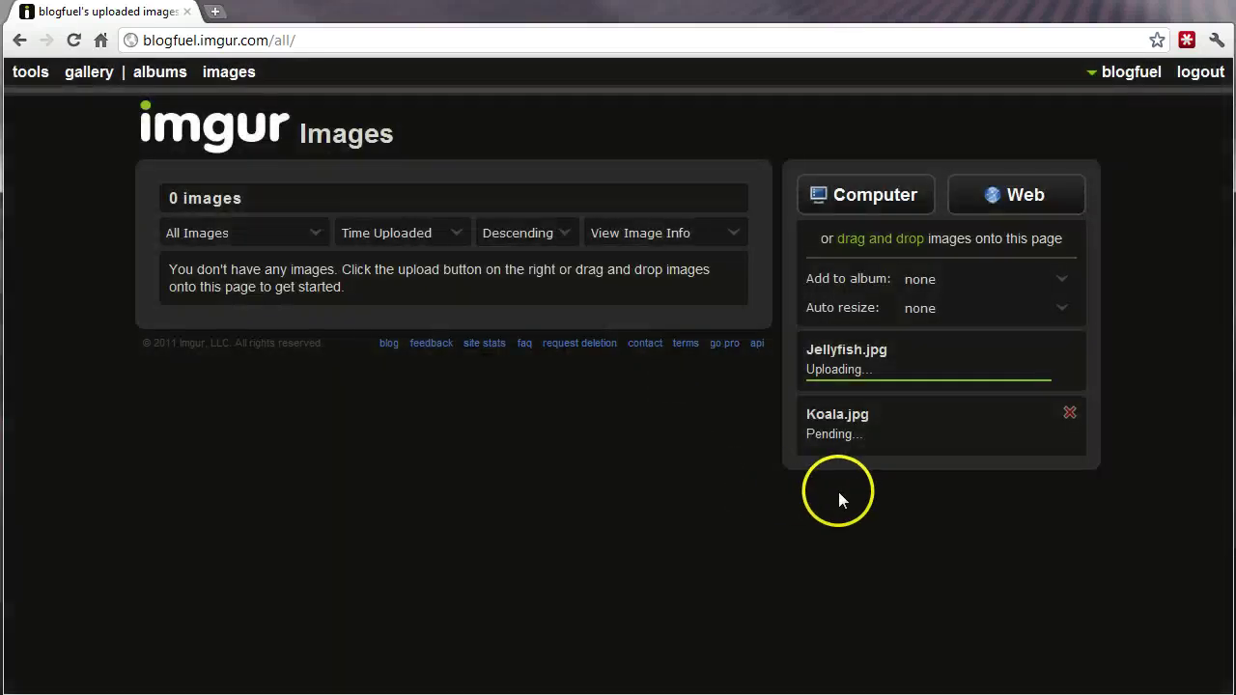
key("alt+Tab")
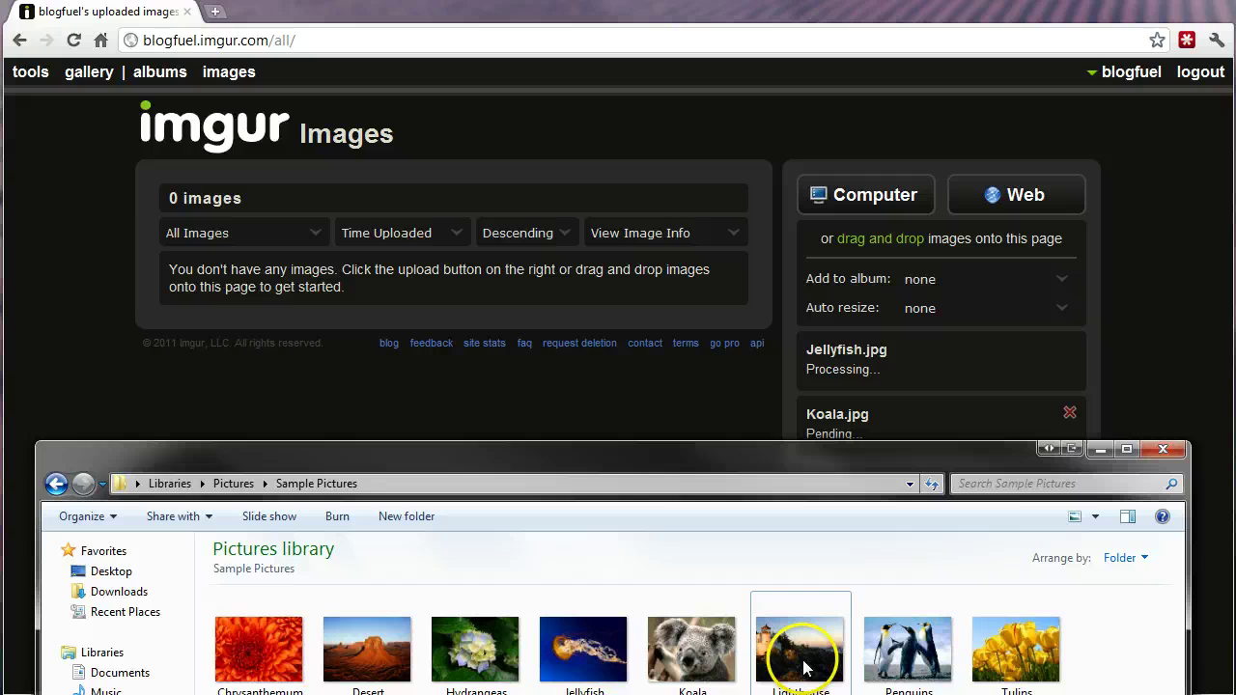
left_click_drag(800, 657, 743, 419)
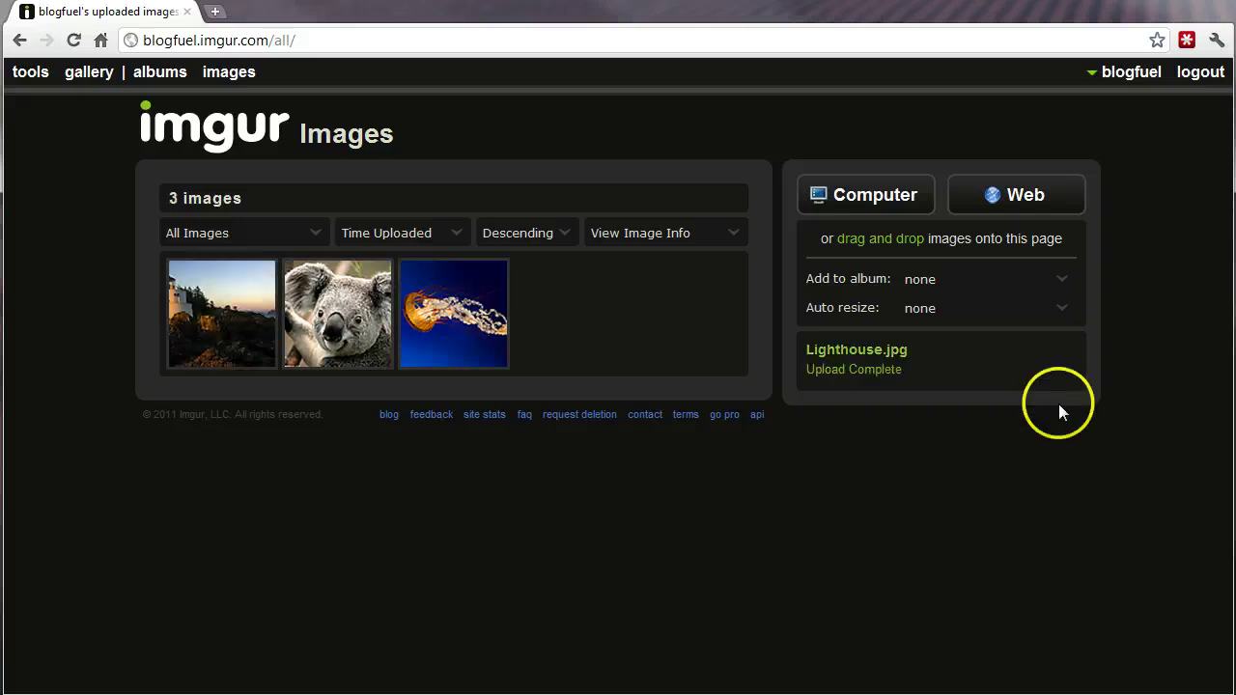
- Start a new album and set its layout to Vertical
left_click(1063, 276)
left_click(999, 338)
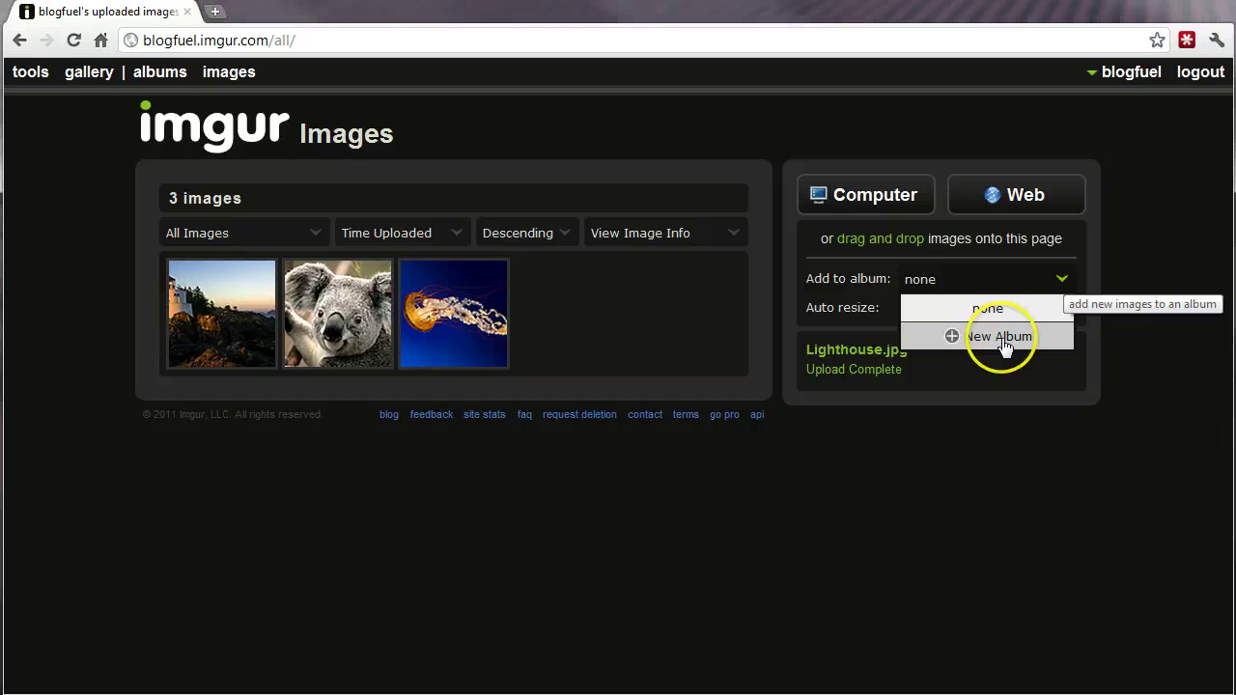
left_click(1000, 338)
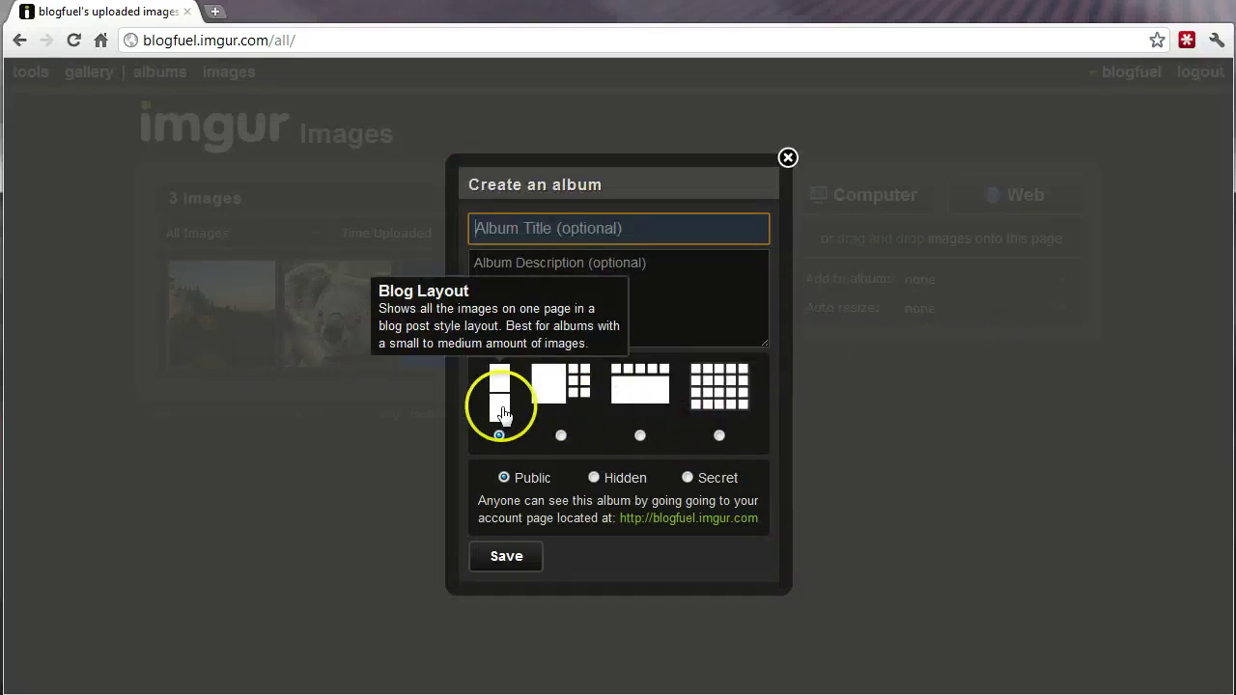
left_click(734, 406)
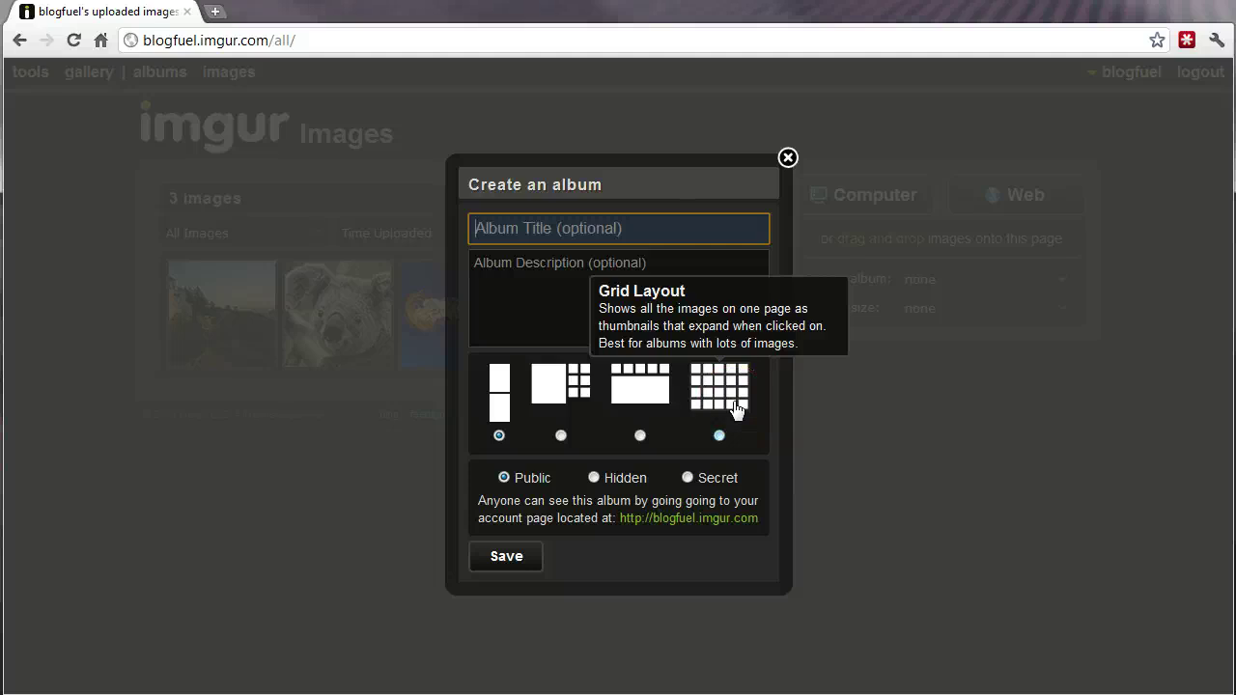
left_click(736, 409)
left_click(569, 382)
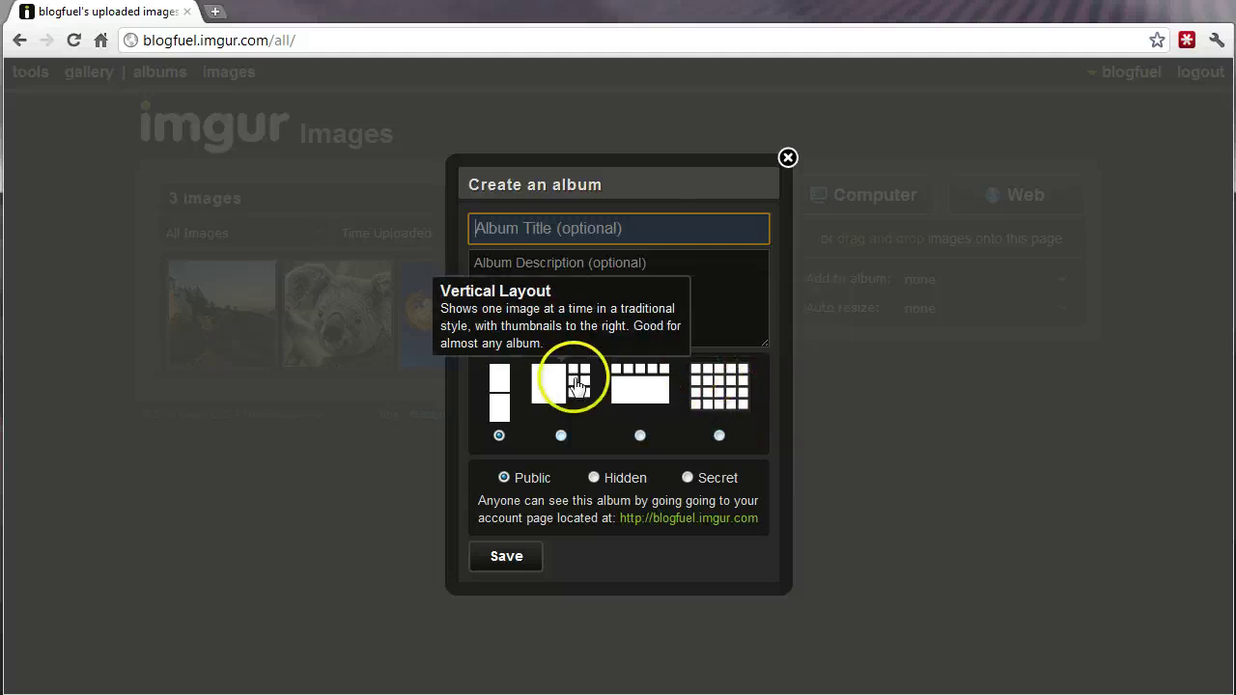
left_click(562, 437)
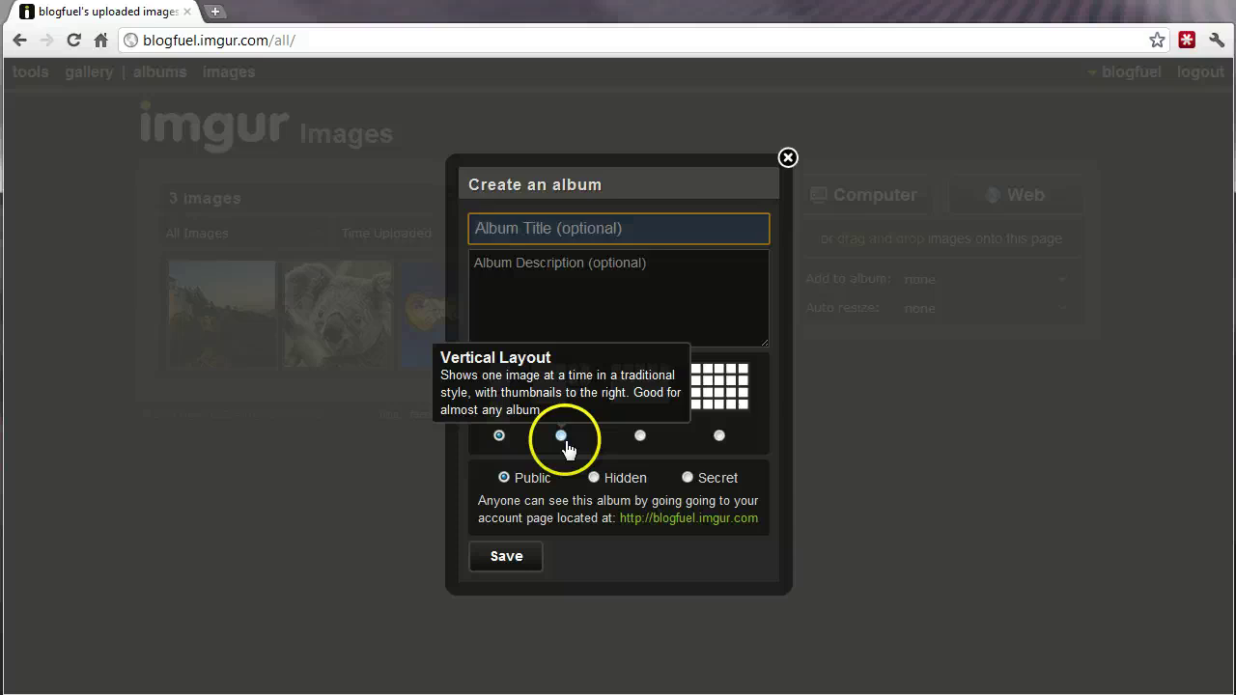
left_click(562, 405)
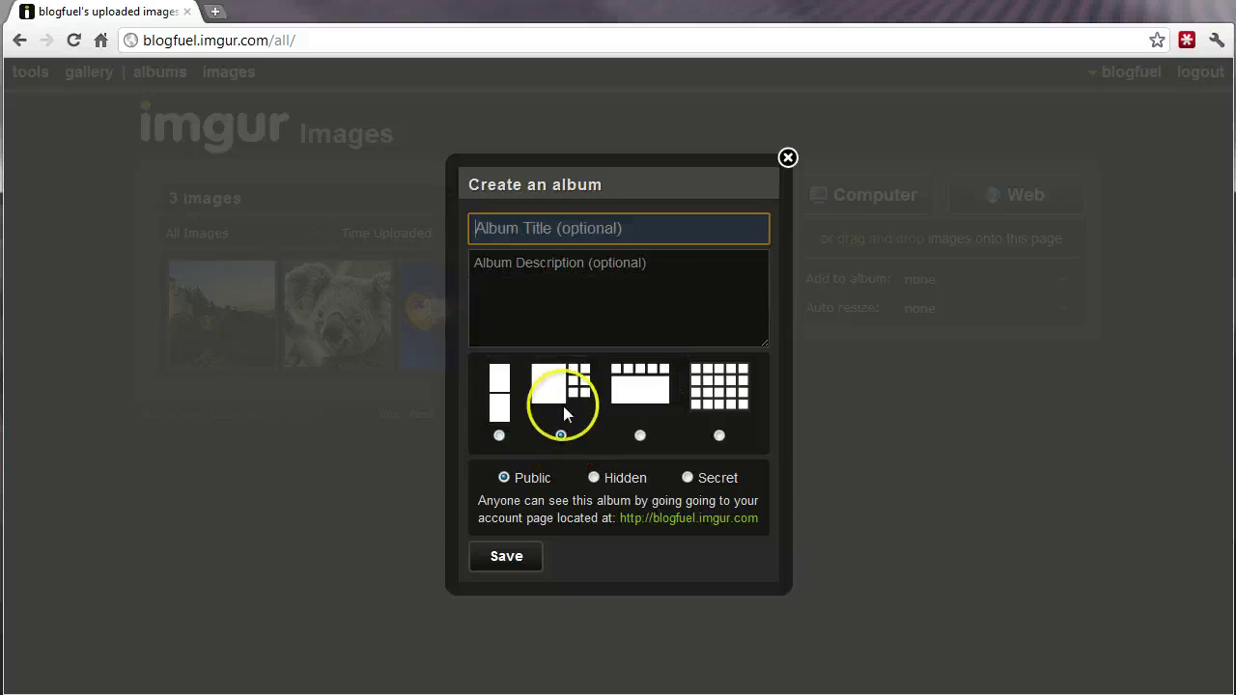
- Title the album 'My Album 1', describe it 'This is my first album', keep it Public, and save
mouse_move(637, 367)
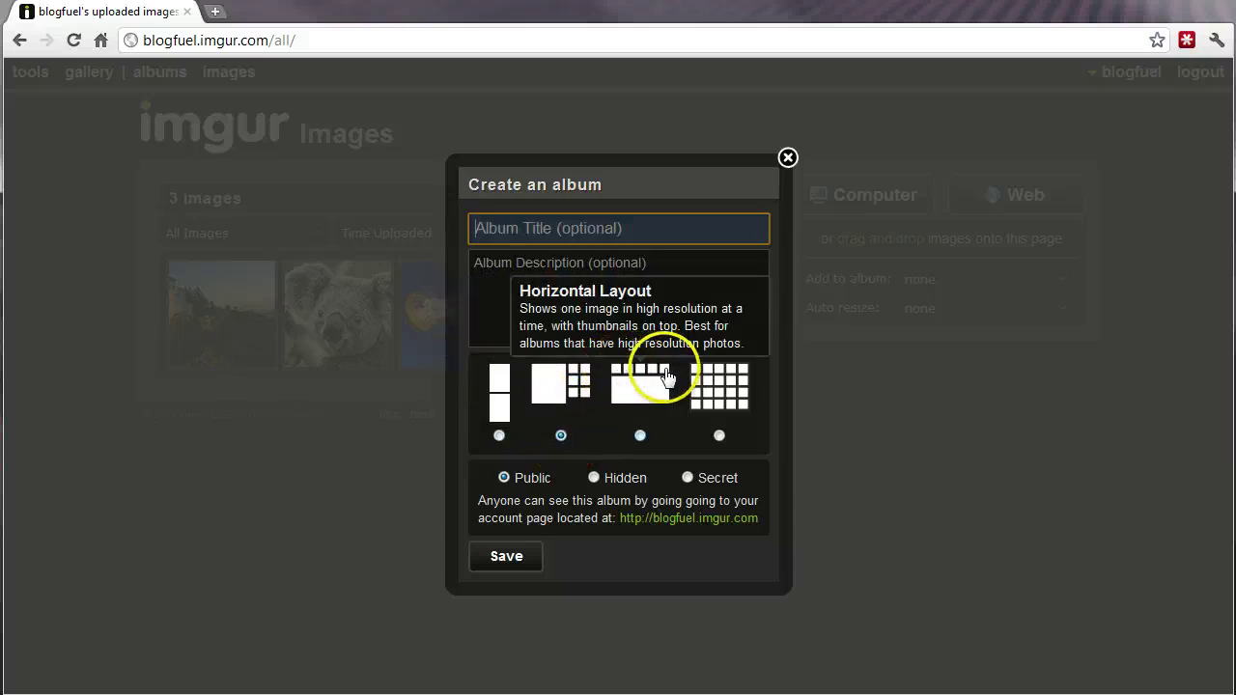
mouse_move(726, 377)
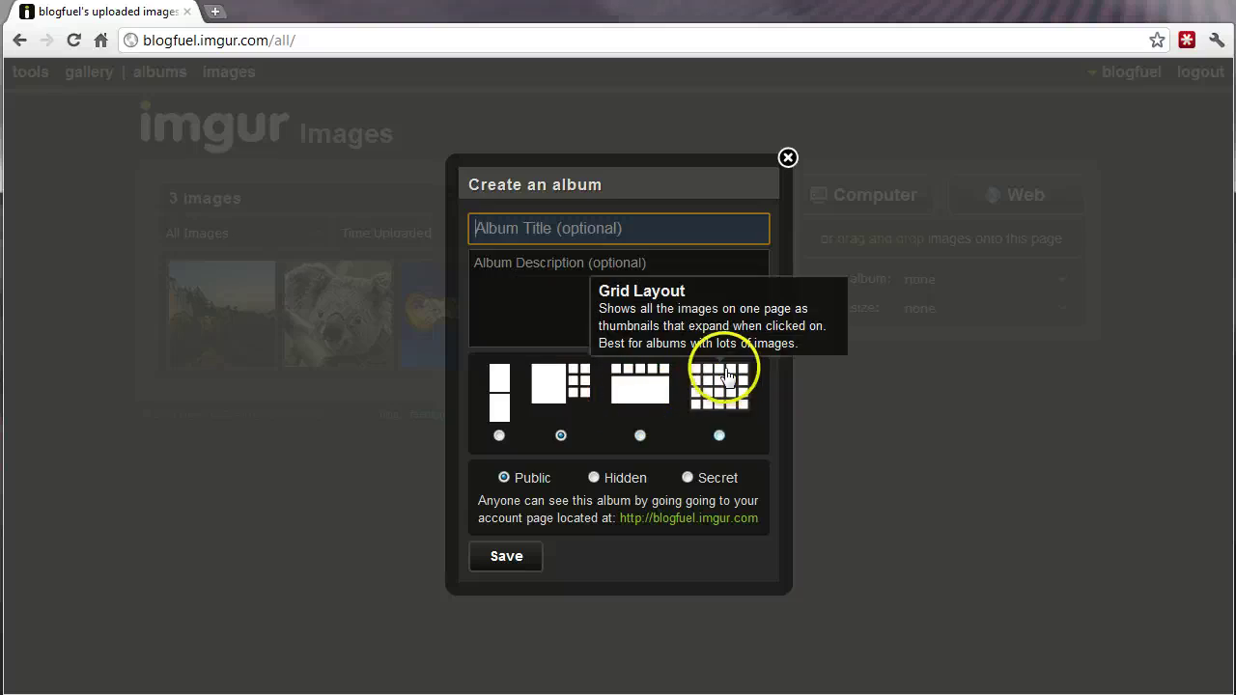
mouse_move(573, 390)
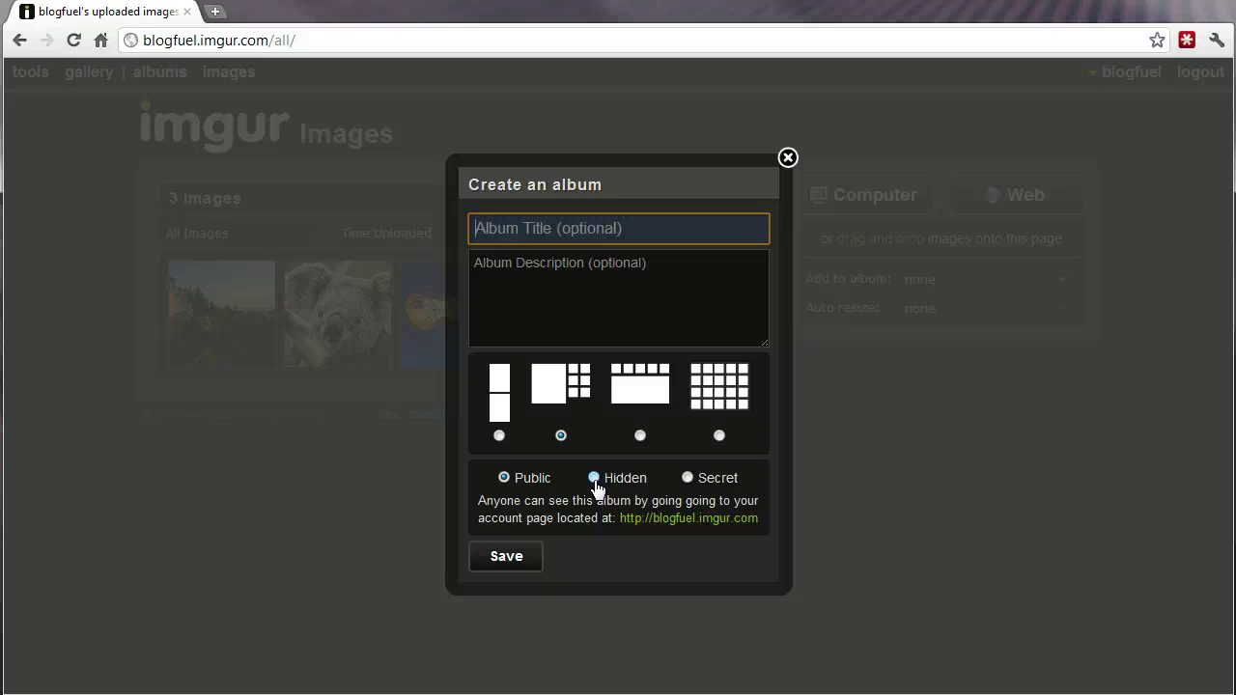
left_click(712, 478)
left_click(628, 488)
left_click(514, 554)
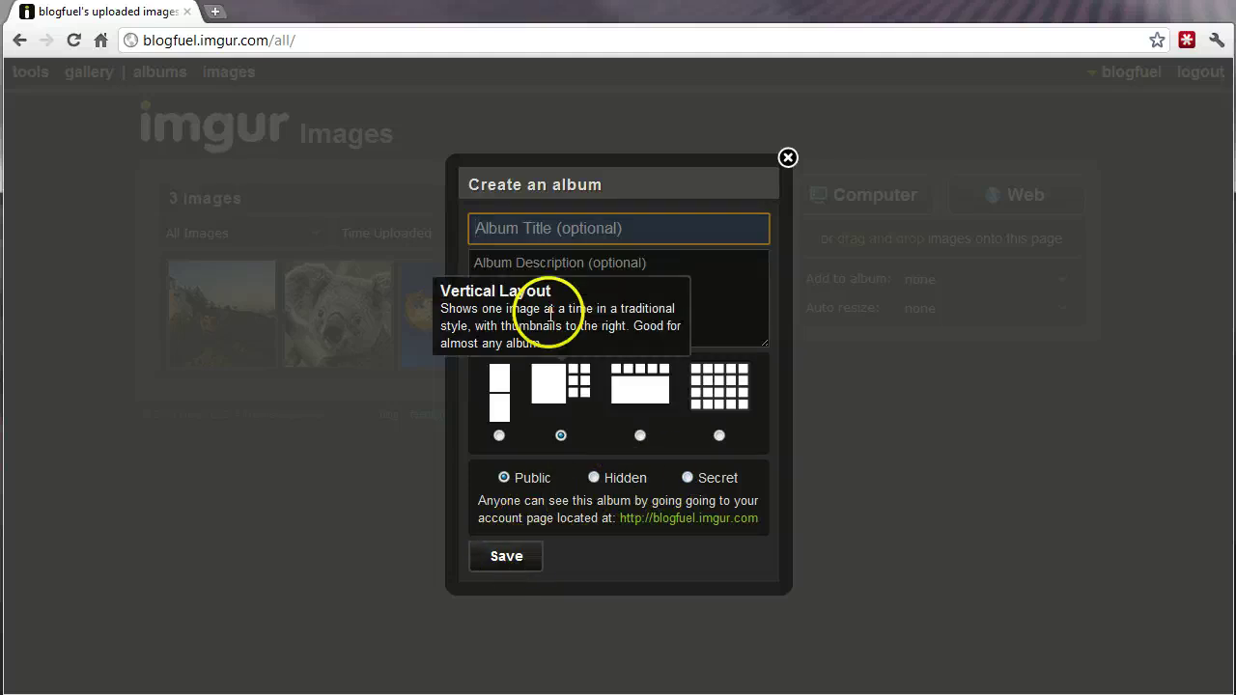
left_click(548, 237)
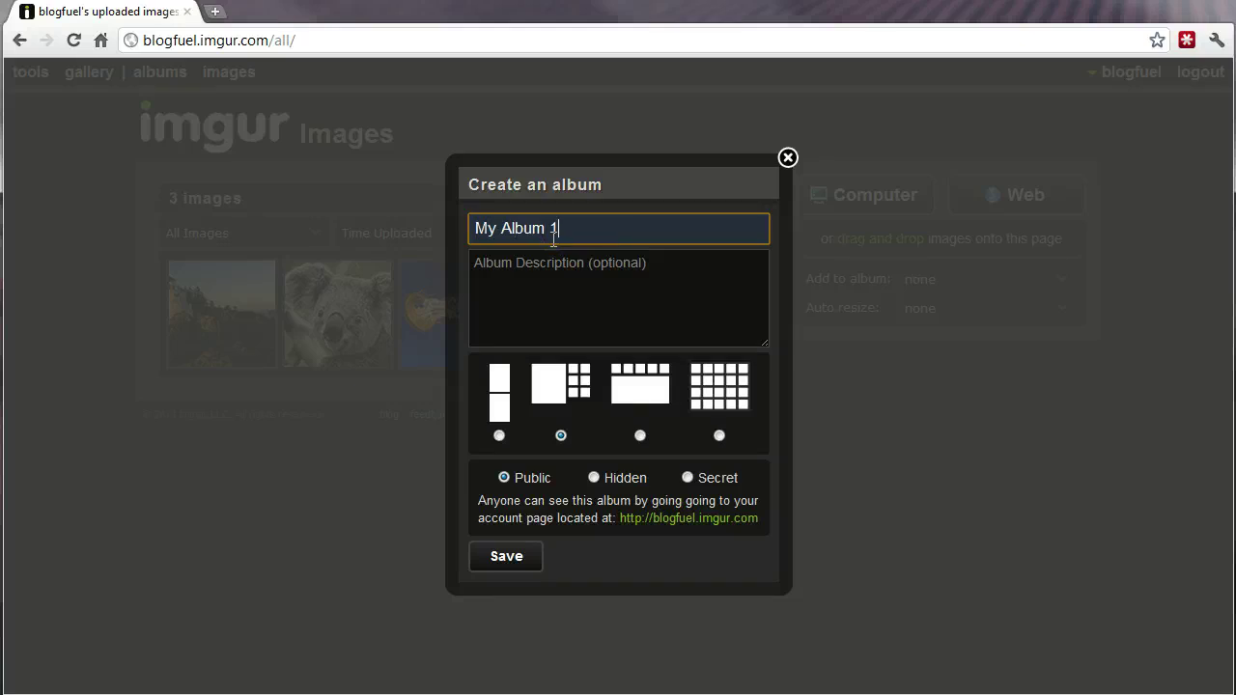
left_click(573, 258)
type("This is my first album")
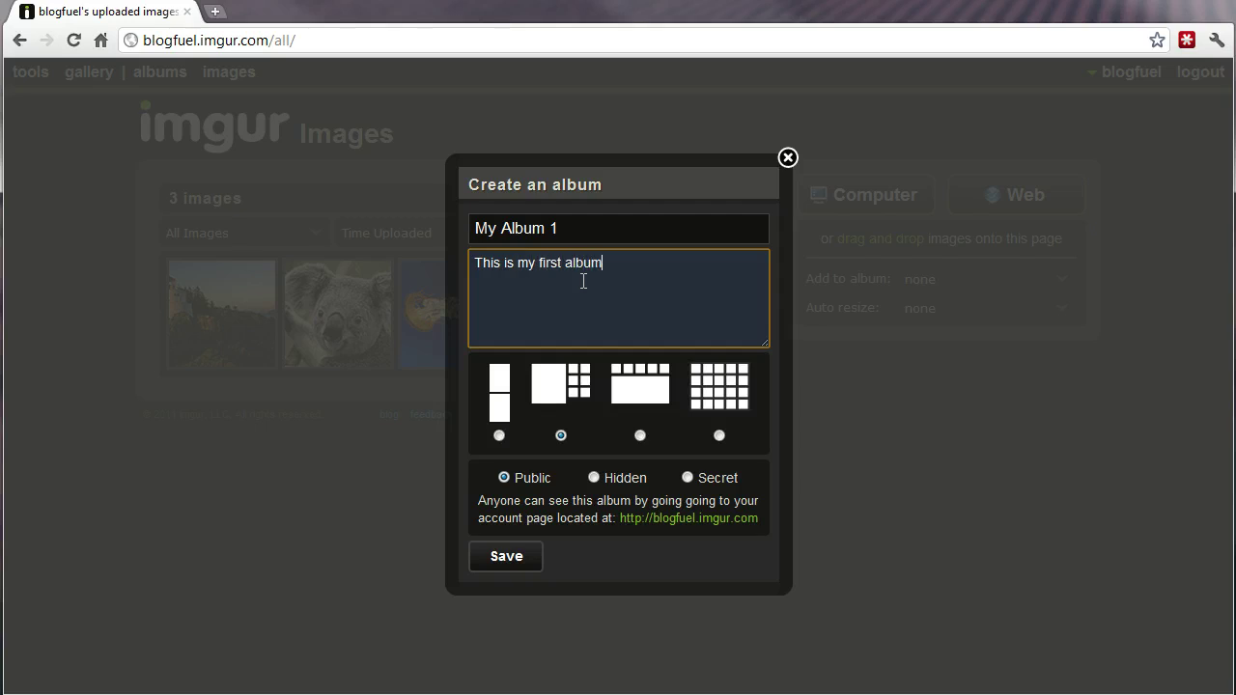
left_click(531, 562)
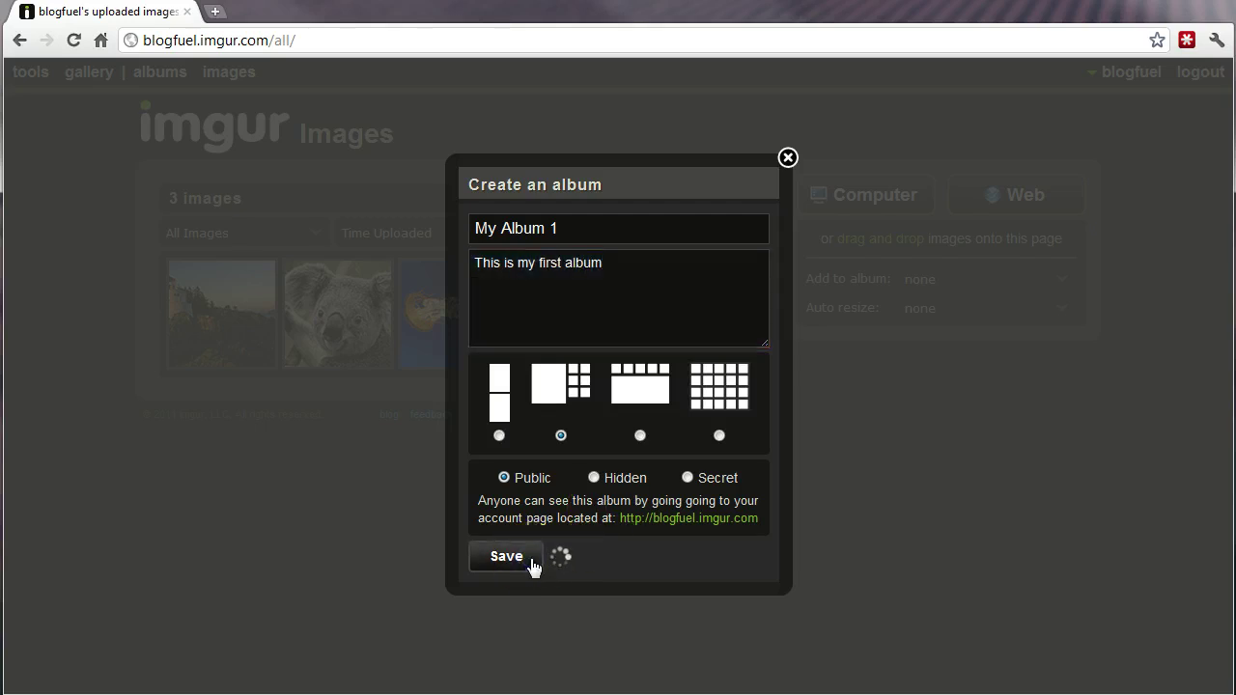
- Pick the lighthouse and jellyfish thumbnails and save them into My Album 1
left_click(924, 455)
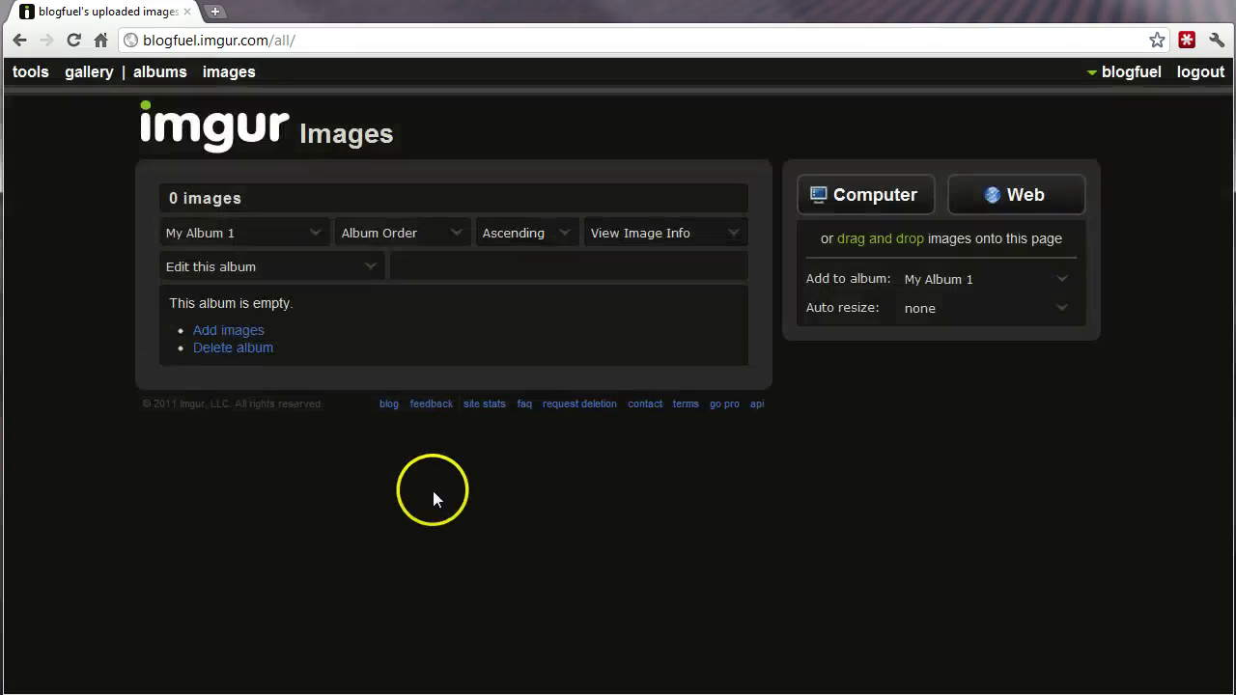
left_click(209, 334)
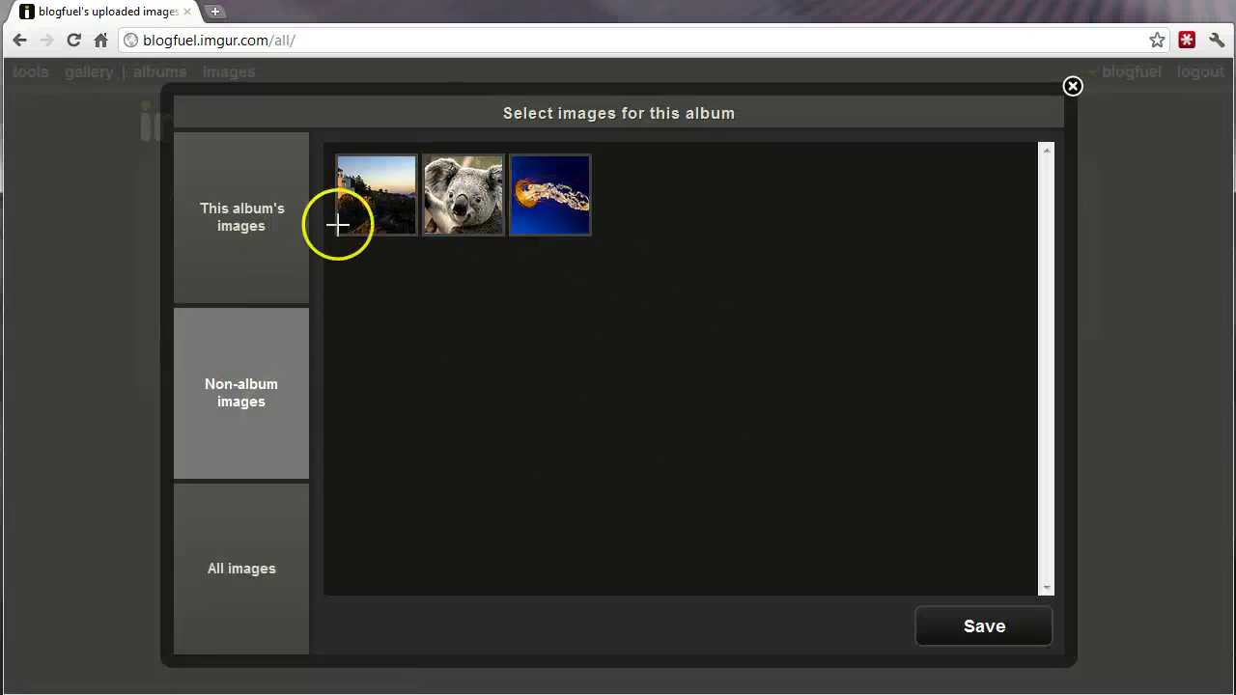
left_click(348, 196)
left_click(556, 218)
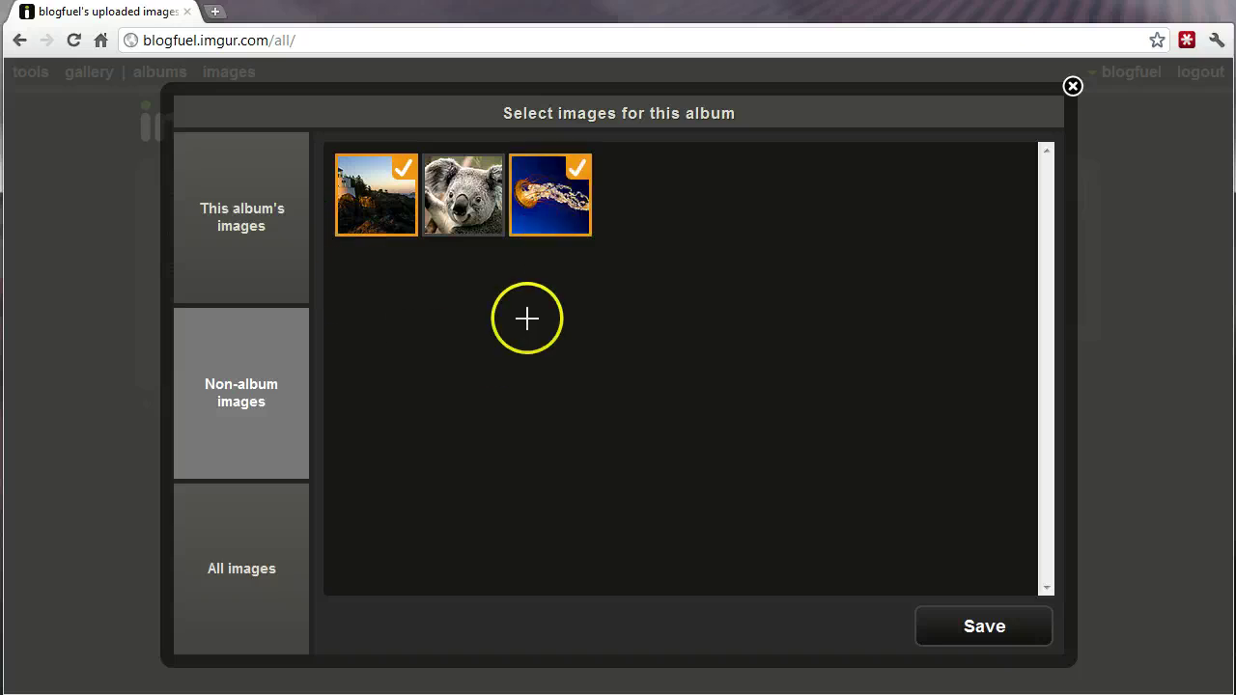
left_click(939, 623)
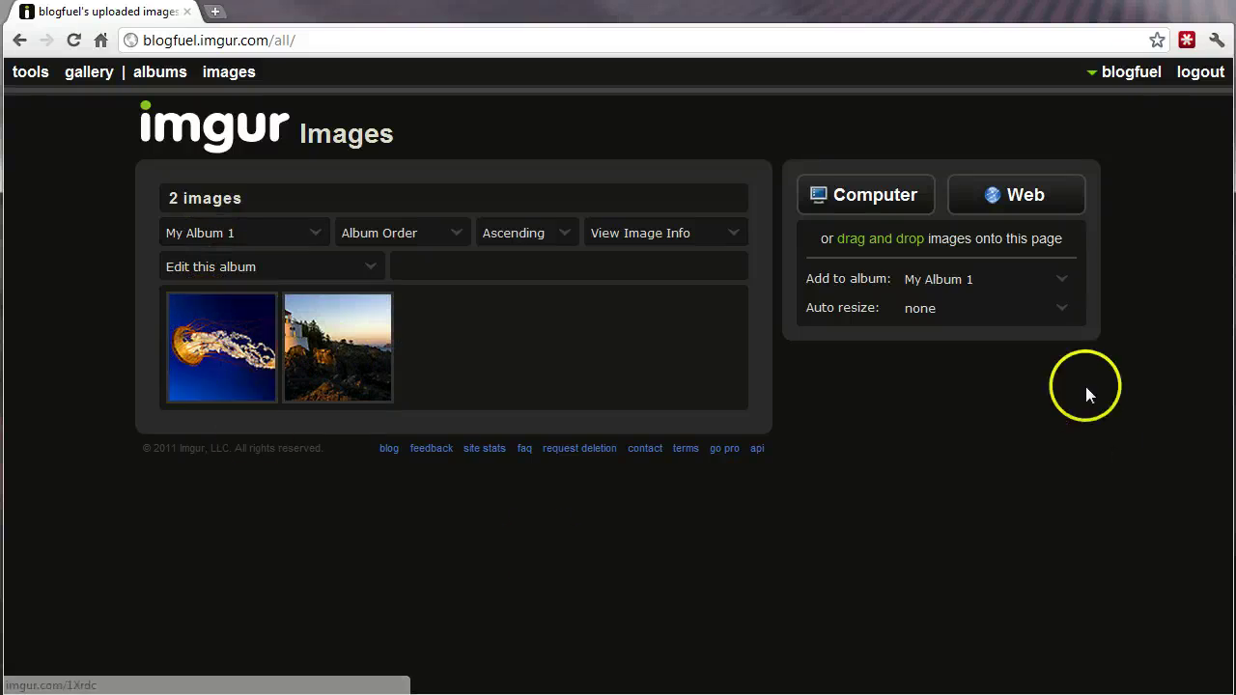
left_click(1062, 285)
- Create the album 'My Album 2' and add the koala image to it
left_click(1007, 337)
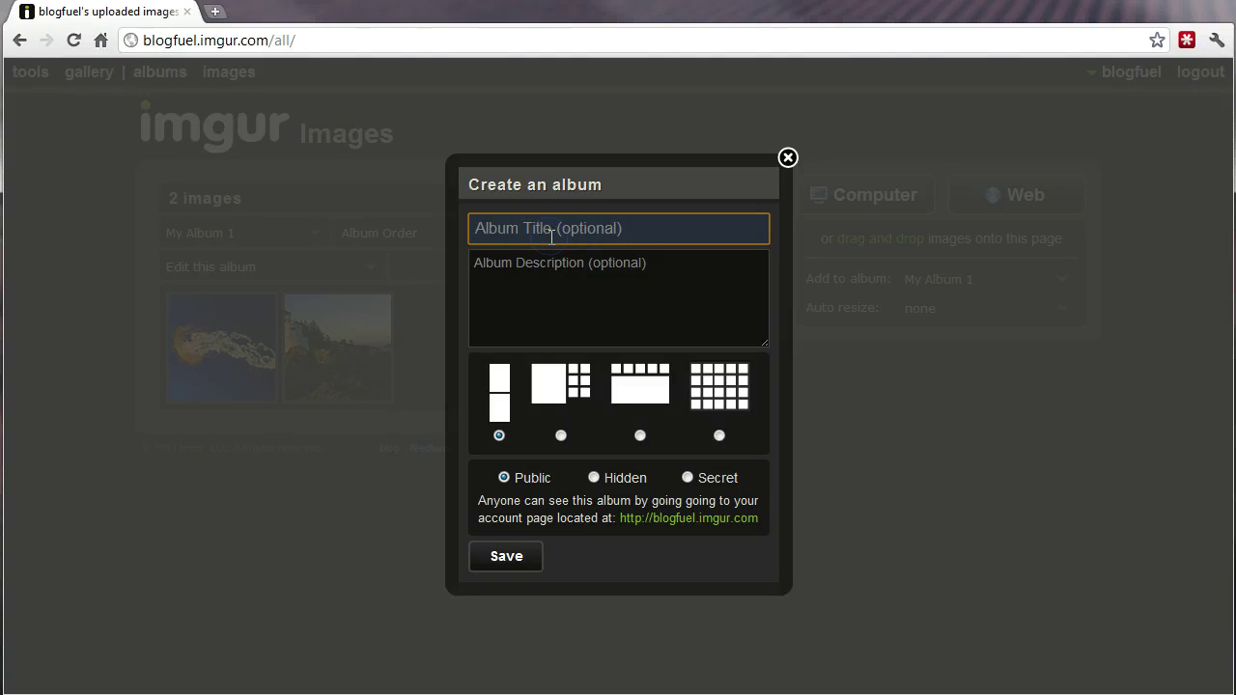
type("My Album 2")
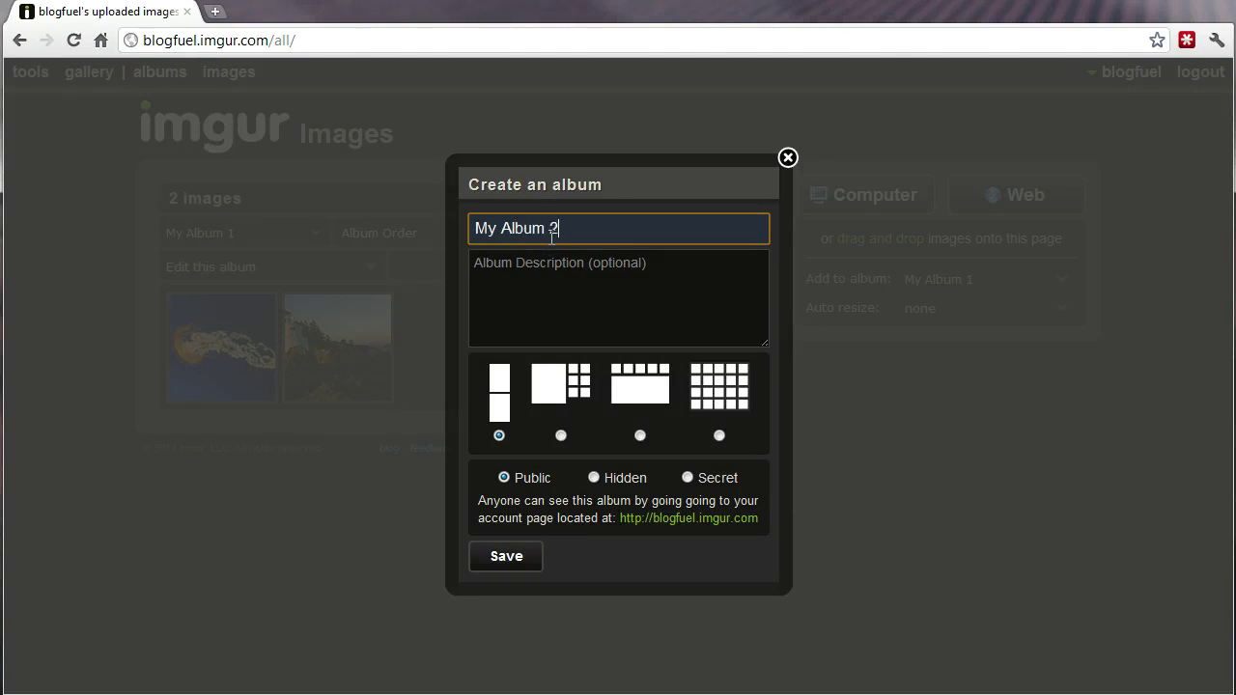
key("Tab")
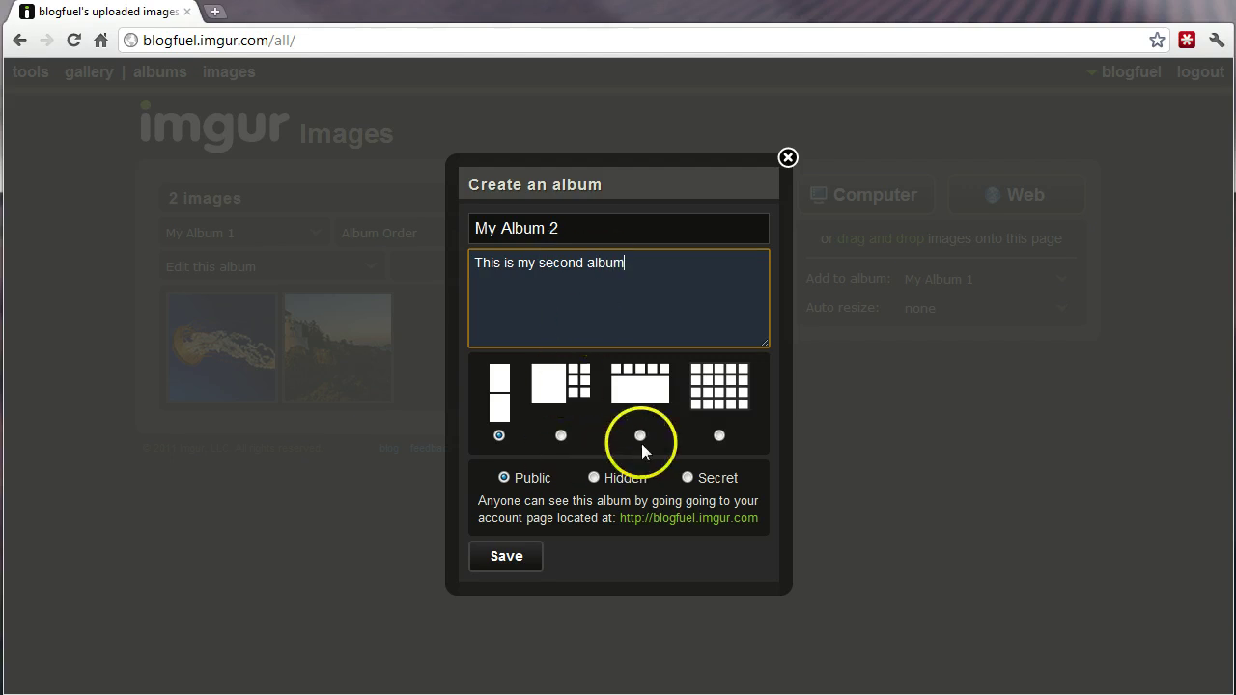
mouse_move(719, 439)
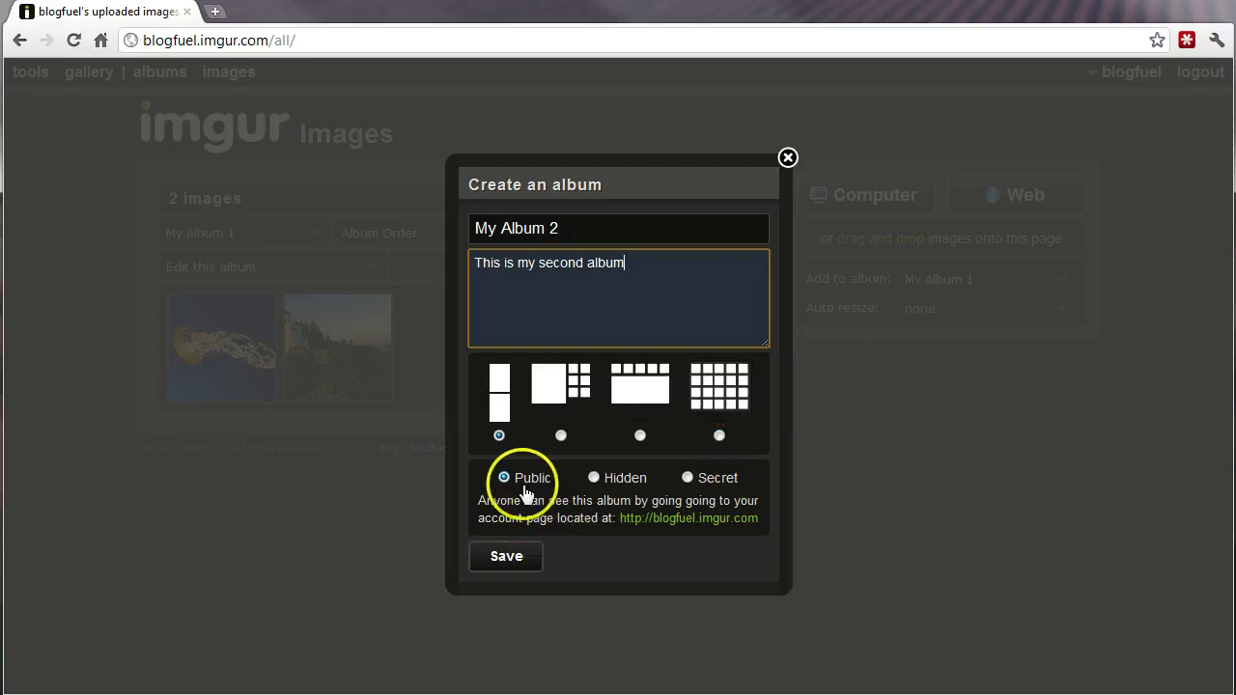
left_click(510, 554)
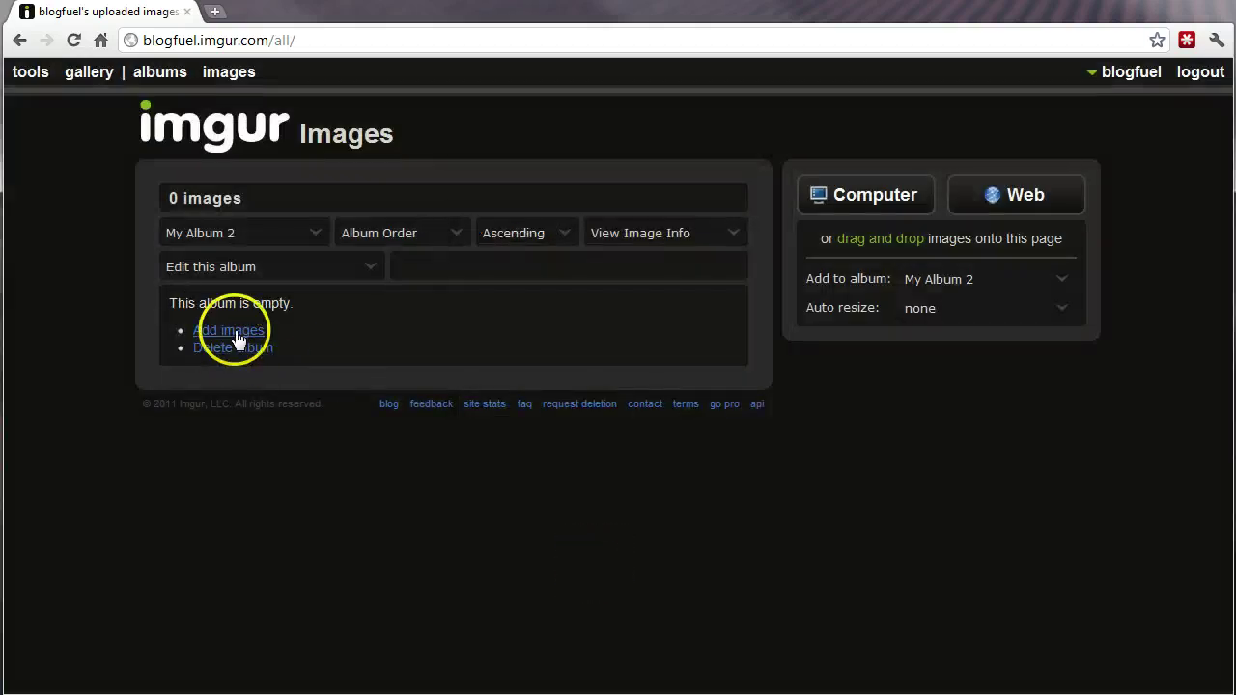
left_click(234, 335)
left_click(410, 224)
left_click(985, 638)
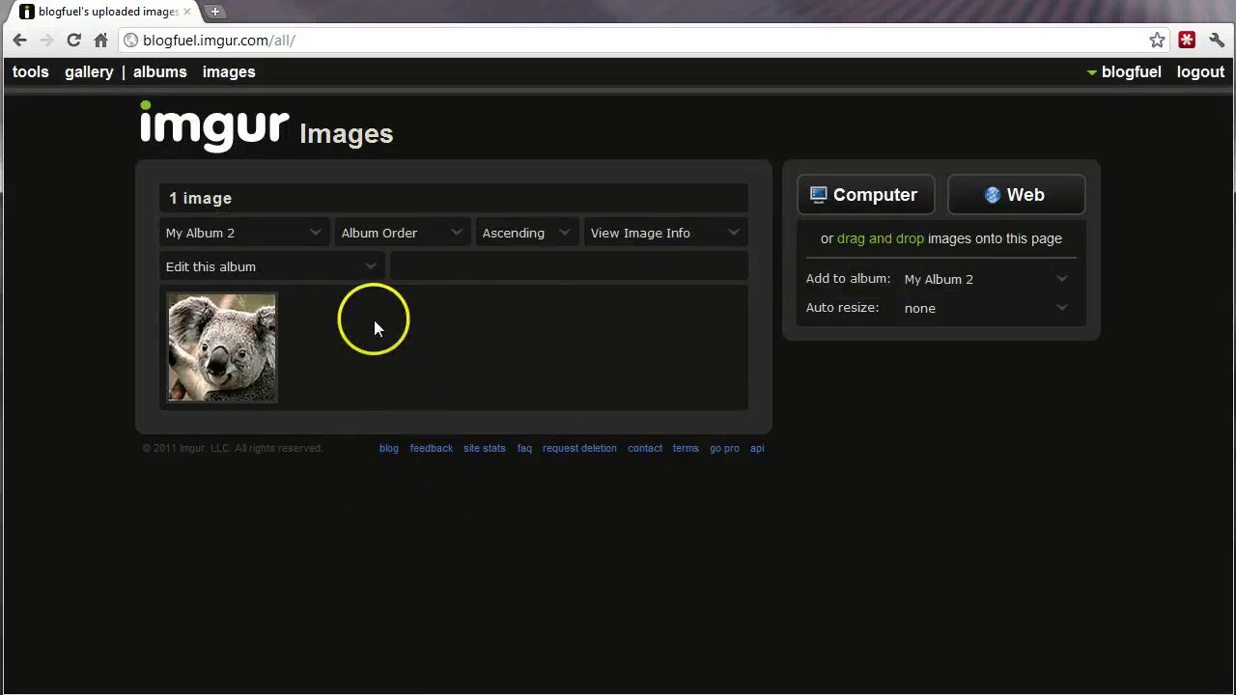
- Switch between the two albums, ending on viewing My Album 1
left_click(315, 232)
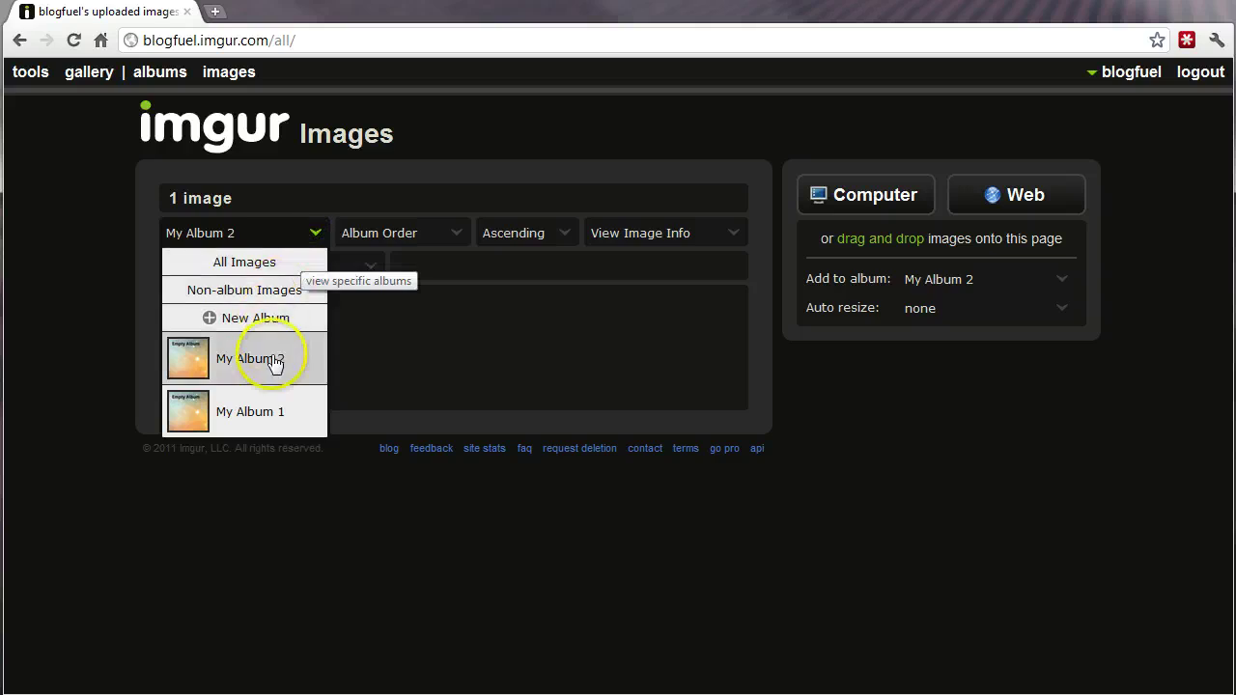
left_click(265, 412)
left_click(311, 232)
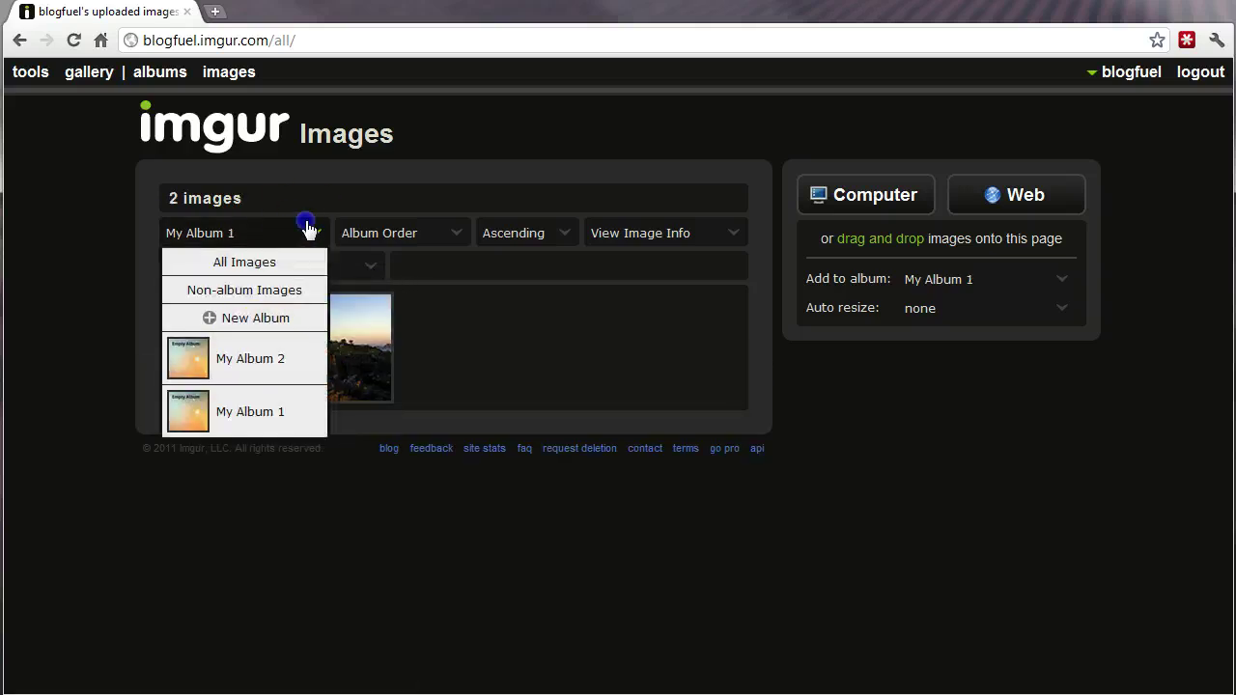
left_click(259, 355)
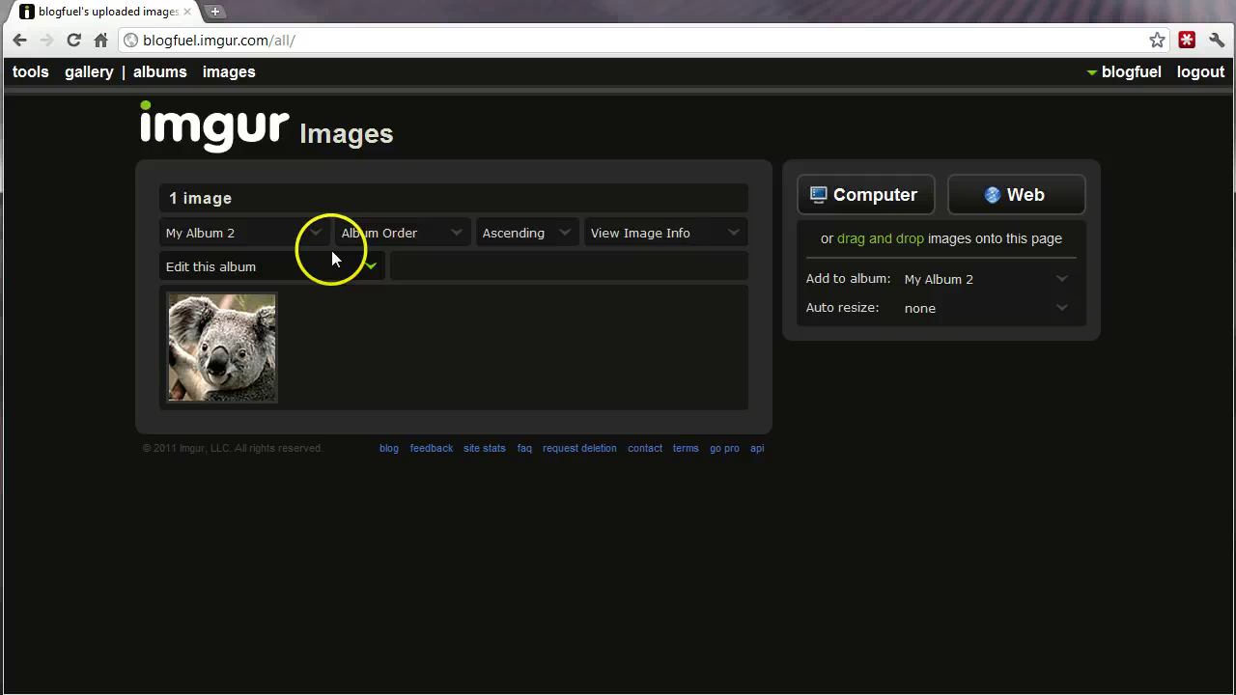
left_click(448, 236)
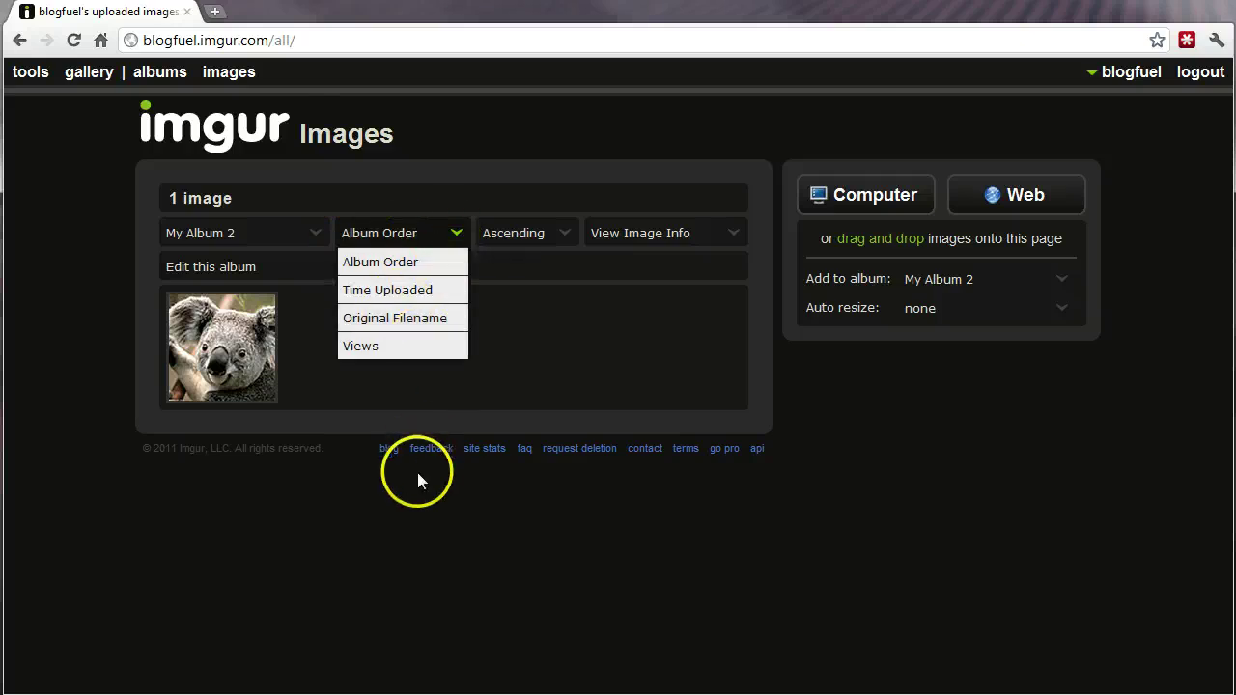
left_click(443, 517)
mouse_move(245, 396)
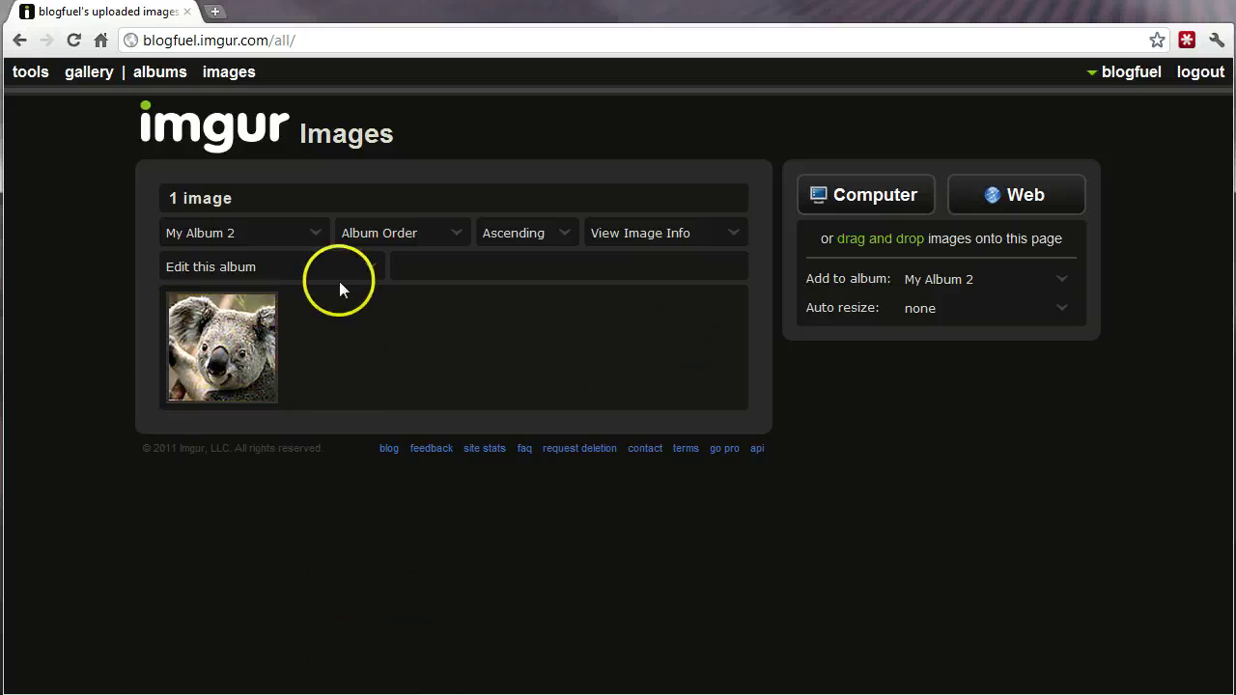
left_click(318, 240)
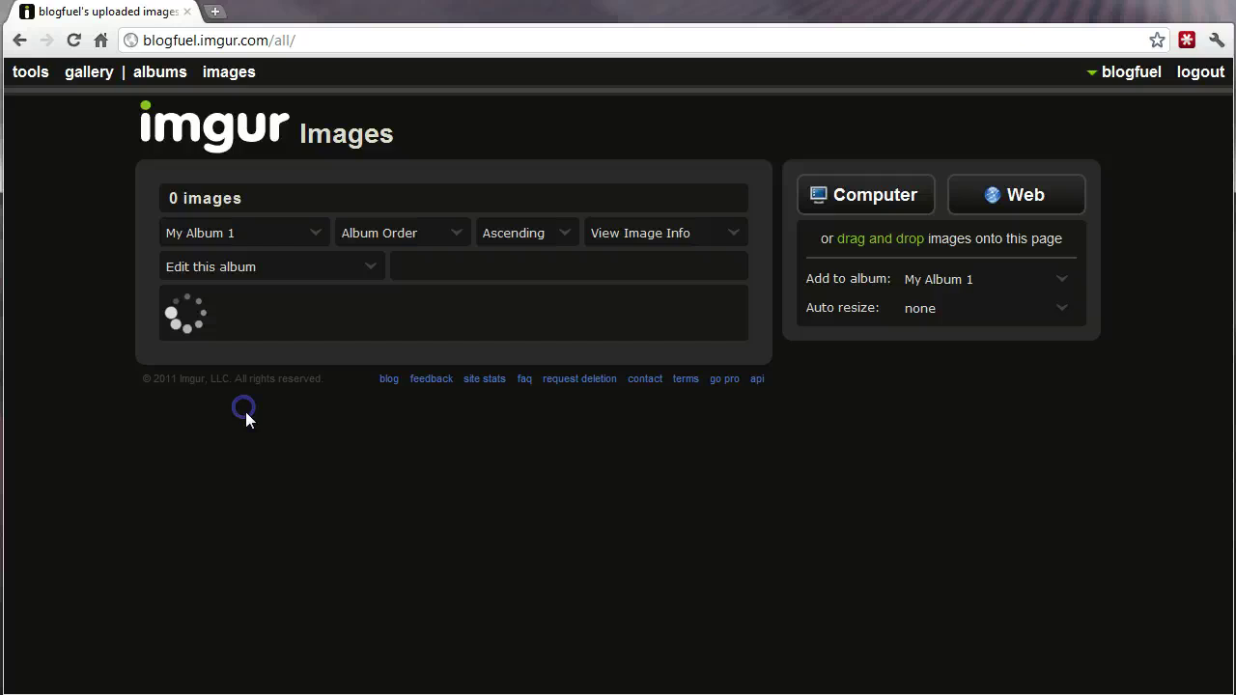
- Copy the Jellyfish image's direct link from its details view
left_click(196, 338)
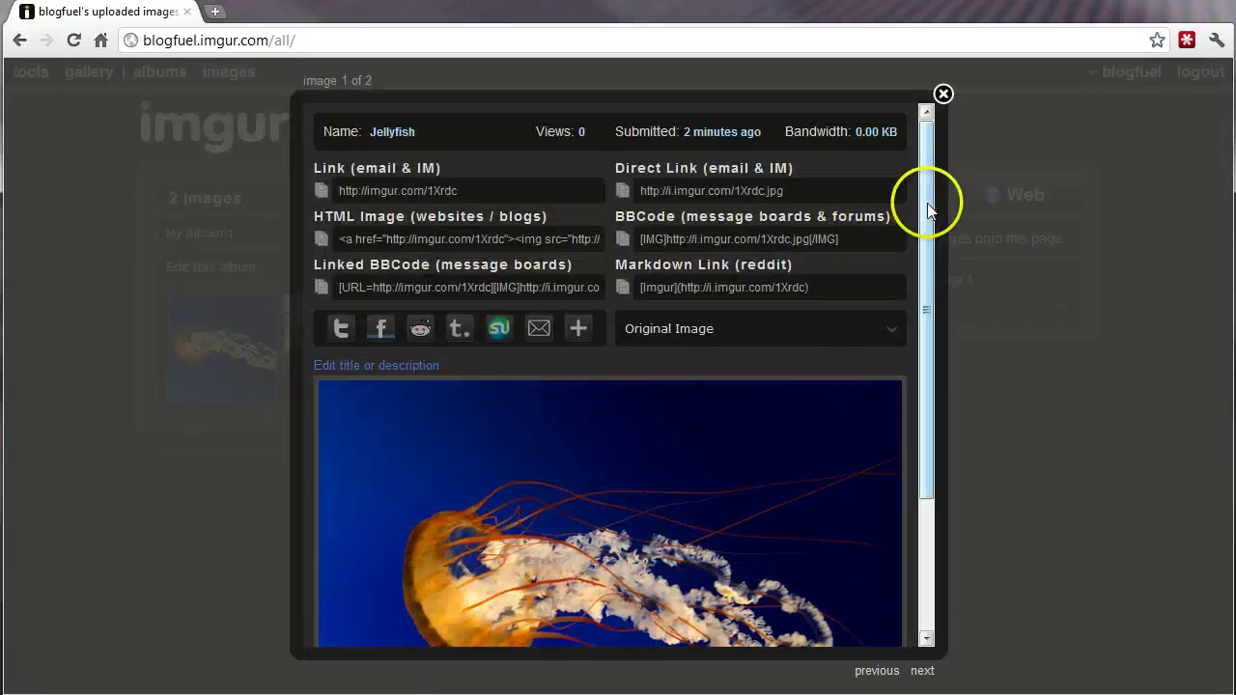
left_click_drag(927, 208, 927, 215)
left_click(807, 187)
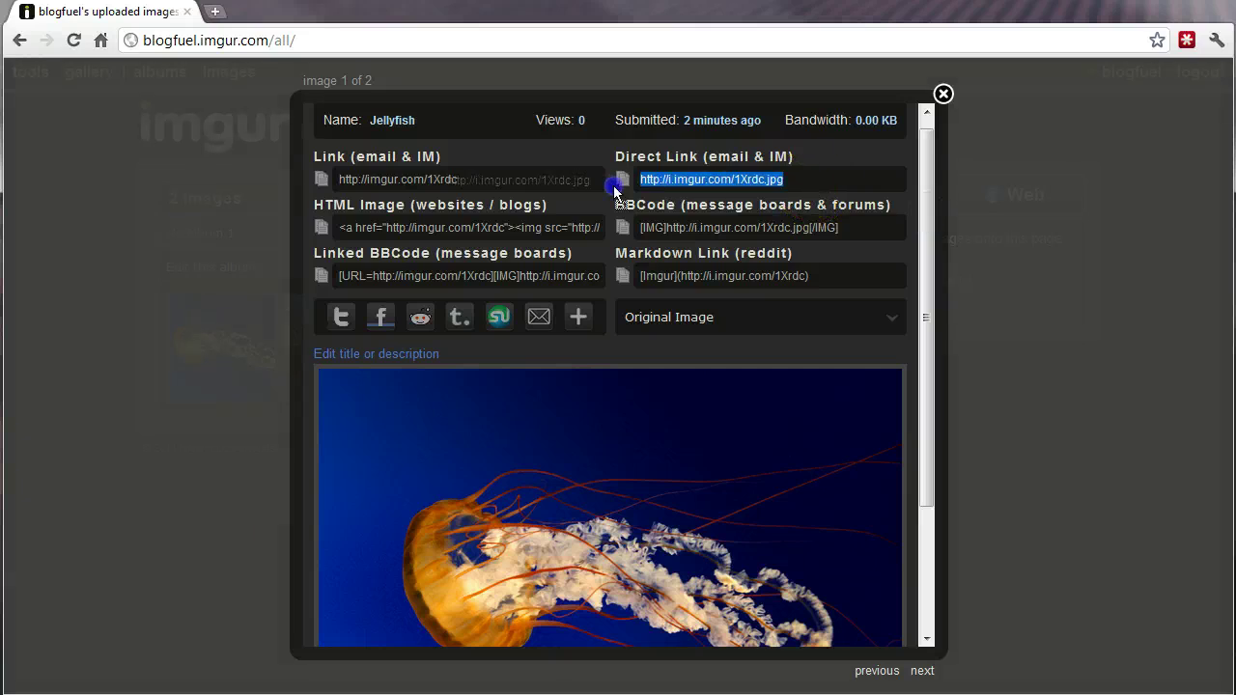
right_click(753, 185)
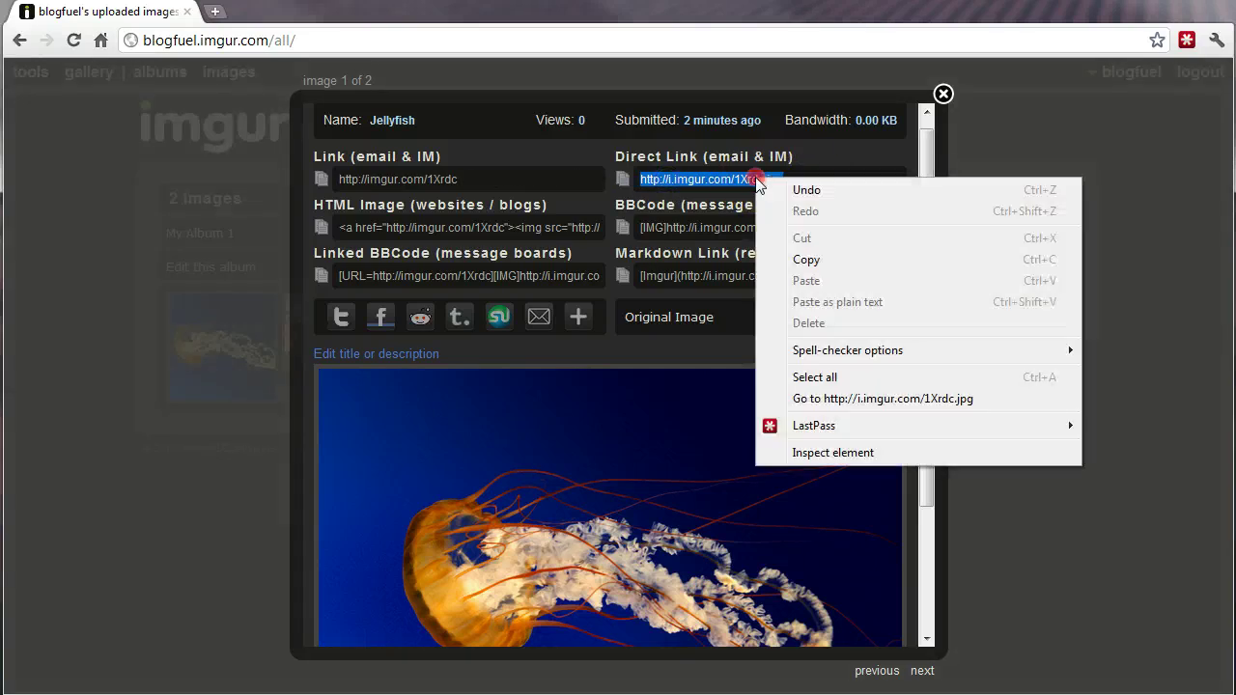
left_click(806, 259)
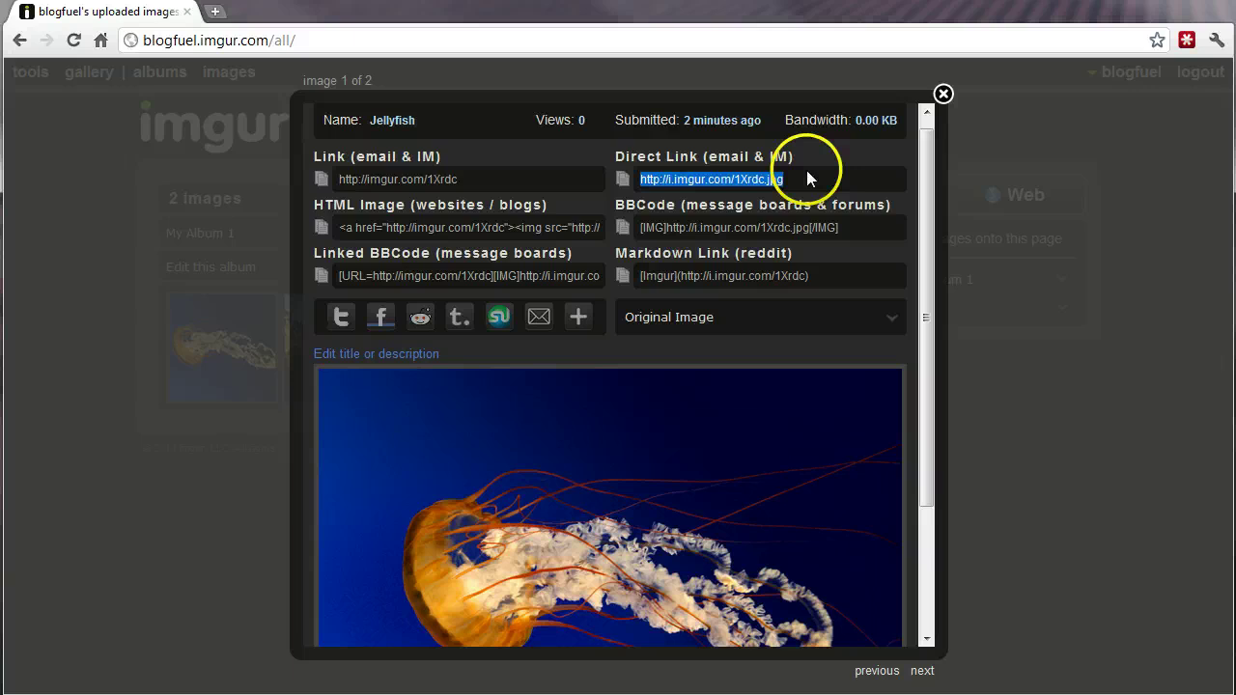
- Review the Jellyfish image's available size options, then close its details
left_click_drag(925, 244, 942, 159)
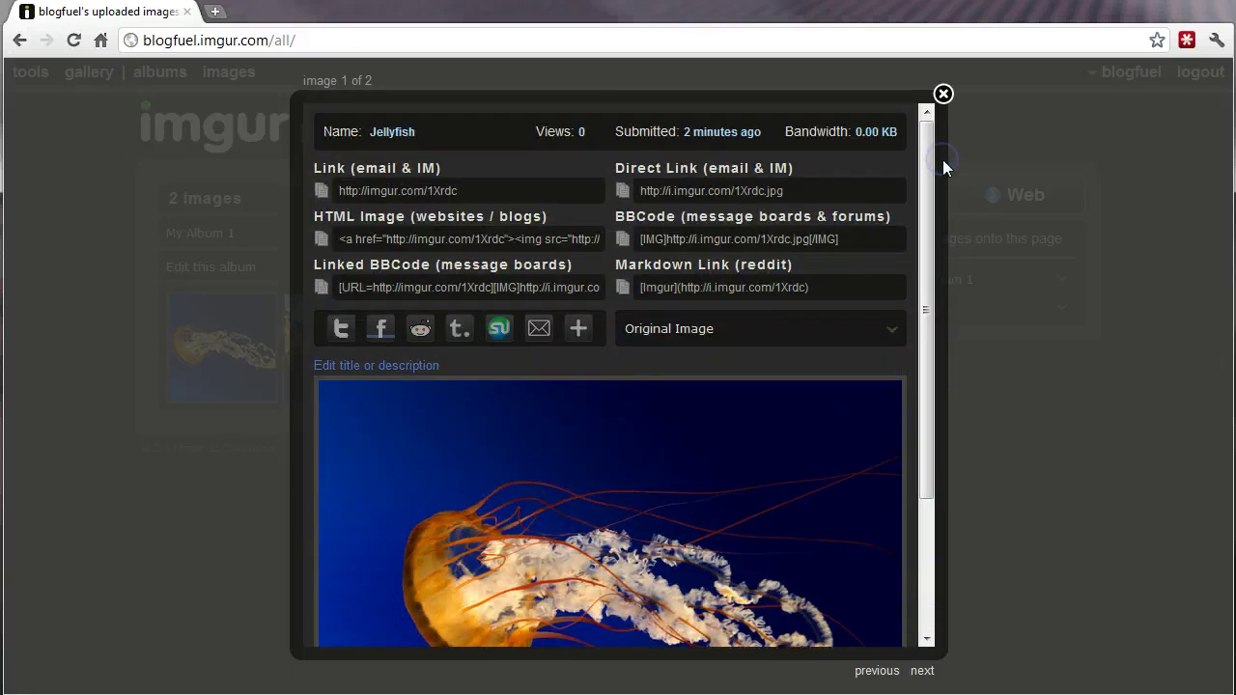
left_click(894, 329)
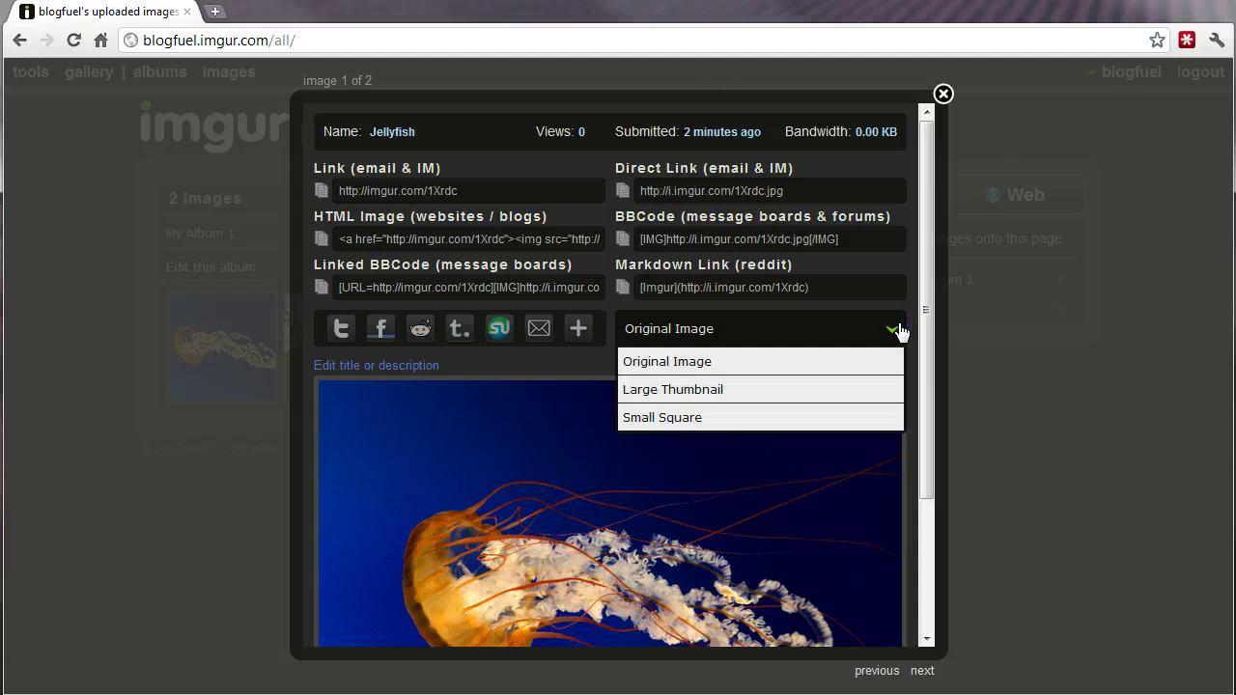
left_click(929, 278)
left_click(942, 95)
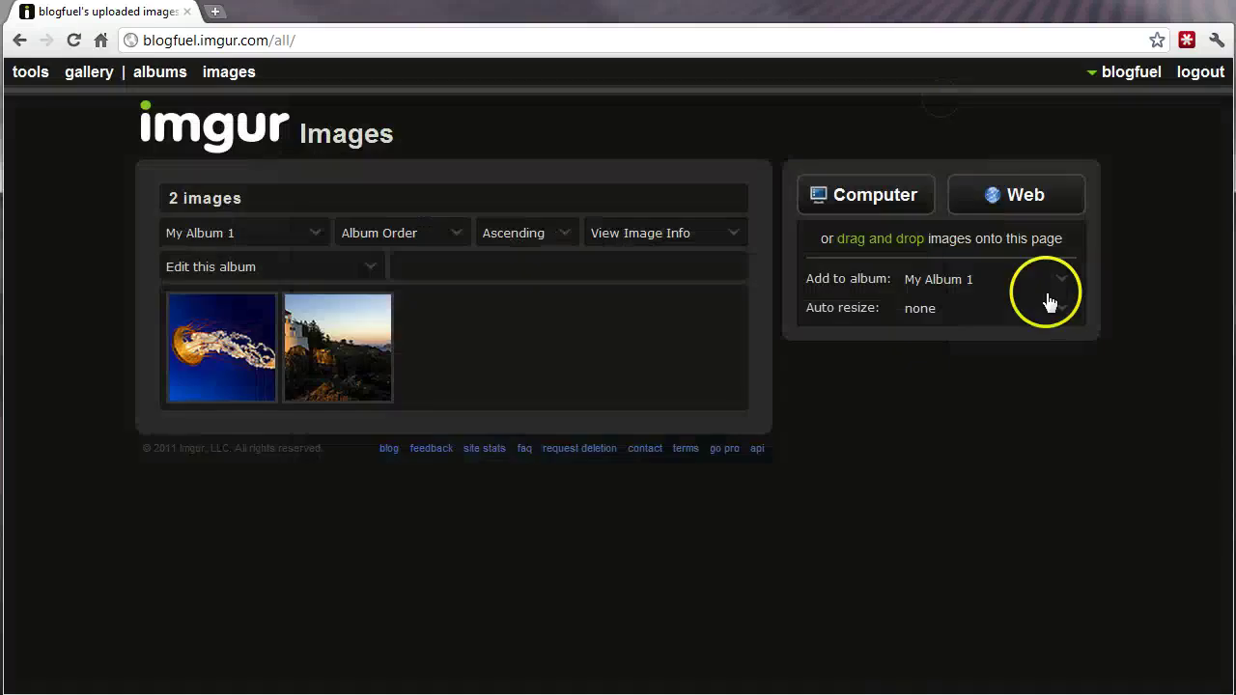
- Copy the Lighthouse image's direct link and close its details
left_click(348, 318)
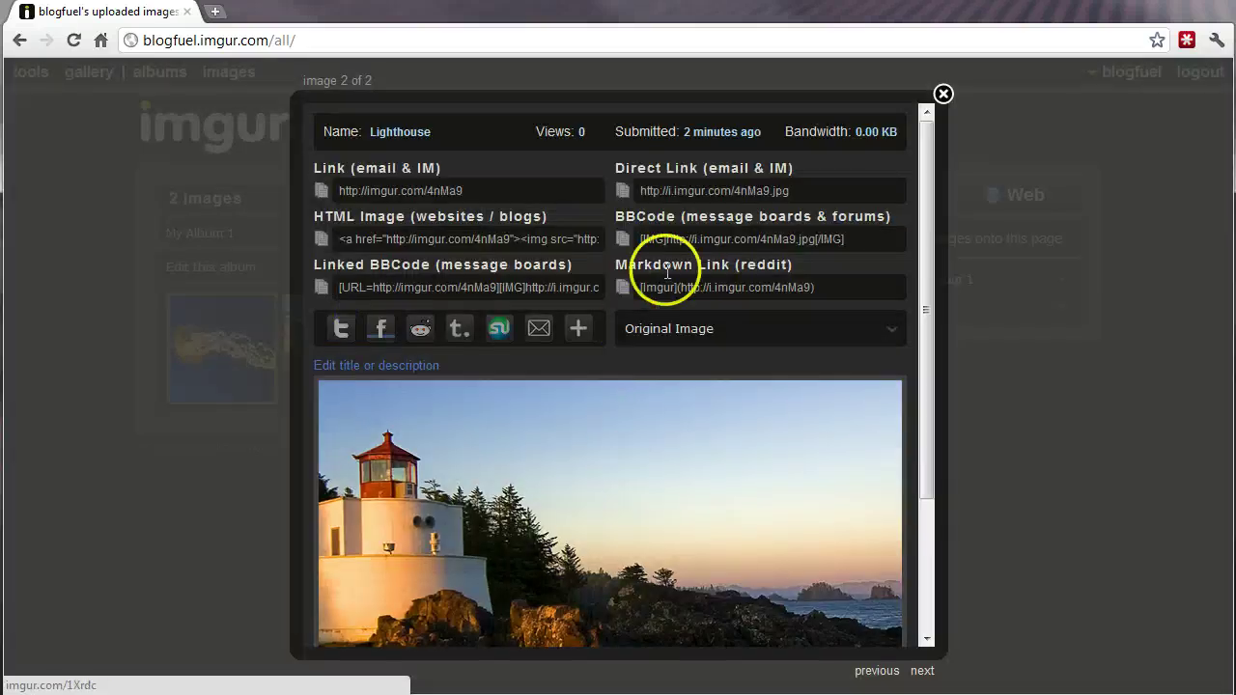
right_click(731, 199)
left_click(763, 276)
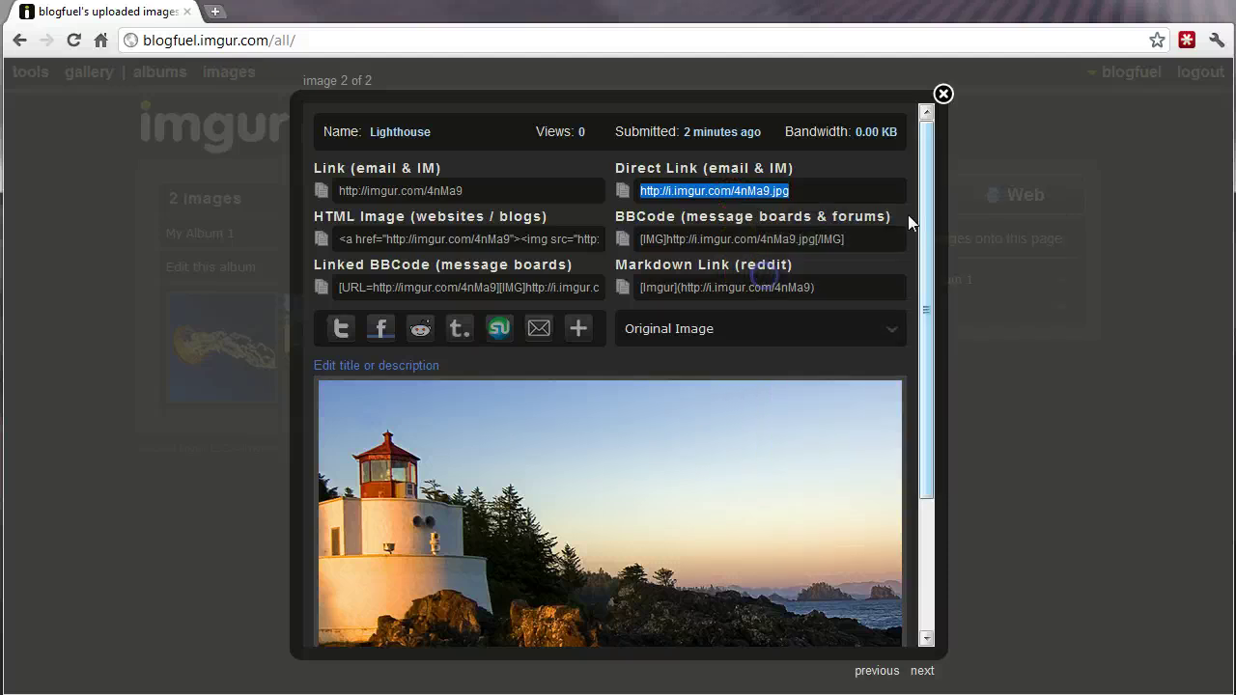
left_click(942, 94)
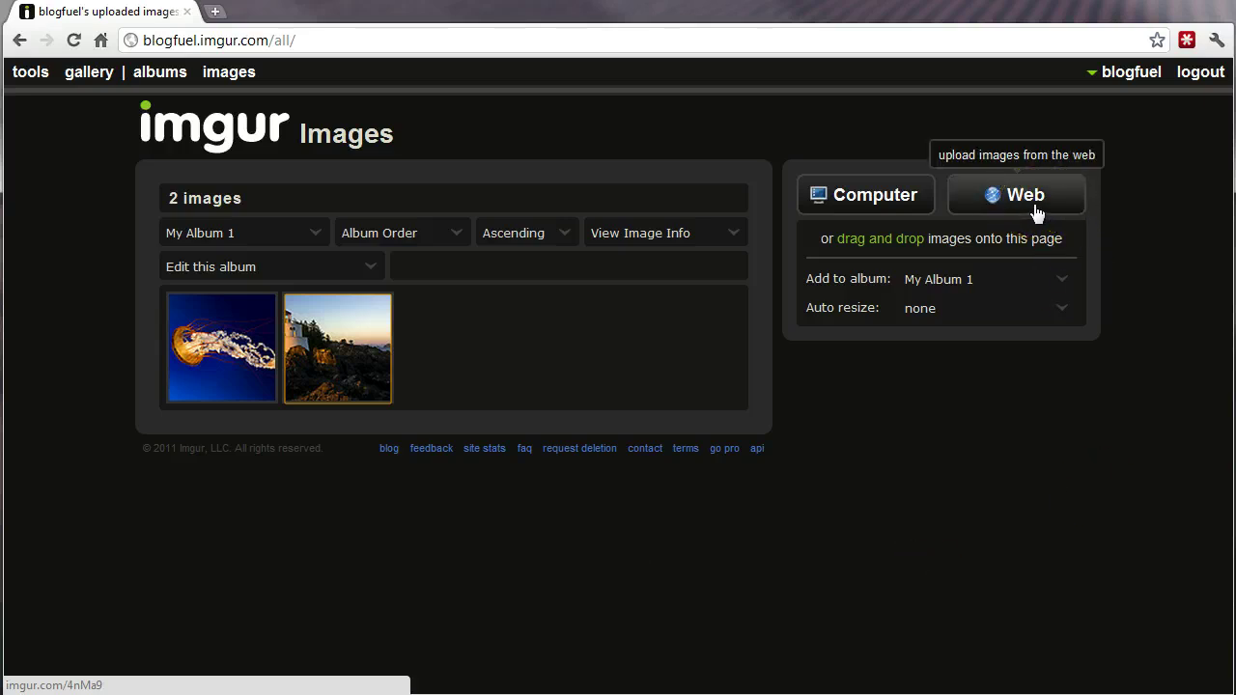
left_click(1059, 309)
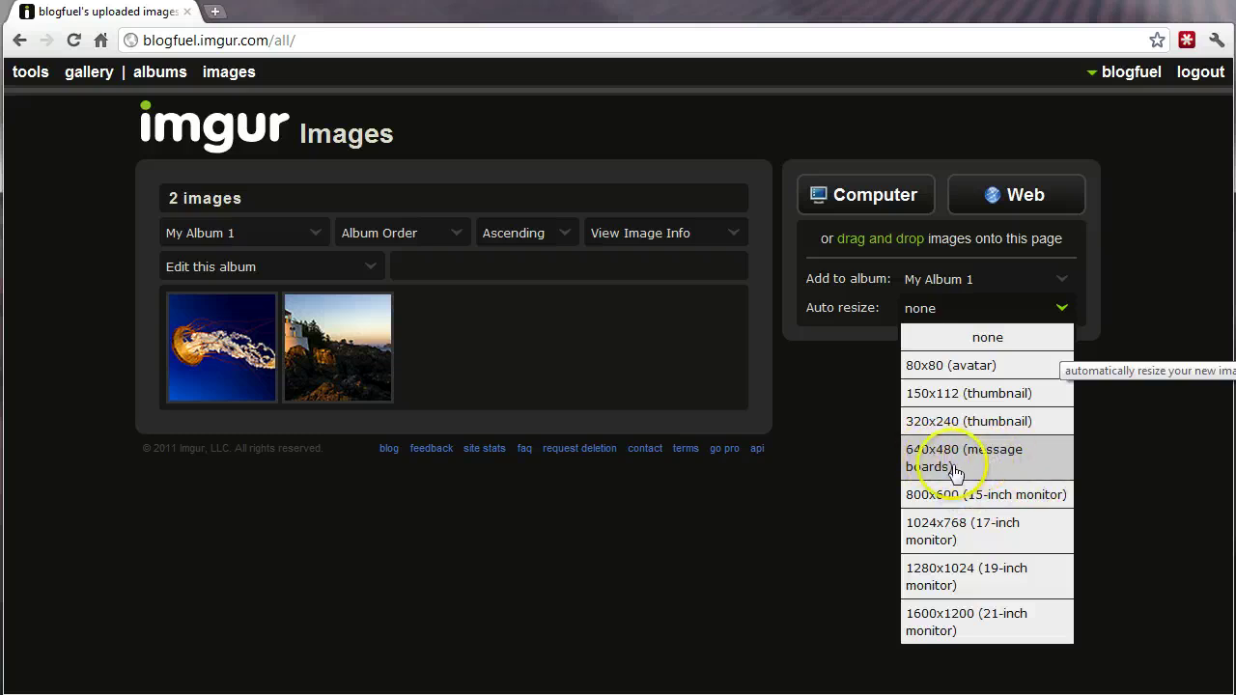
left_click(1061, 316)
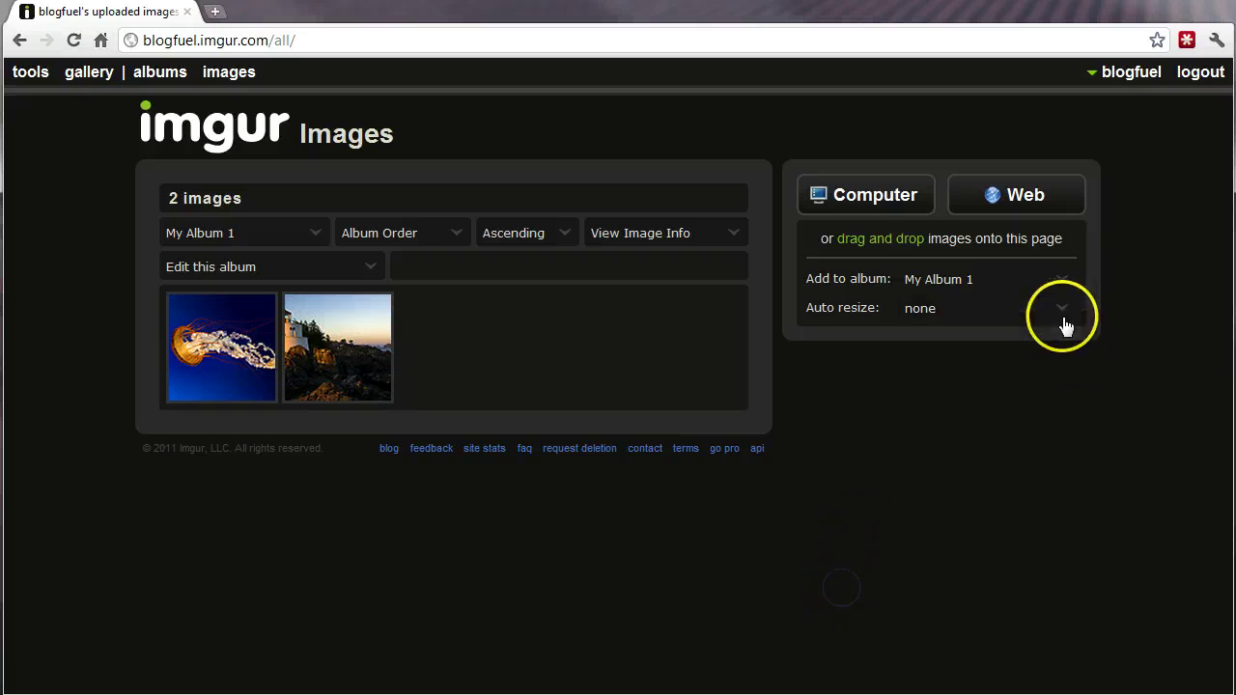